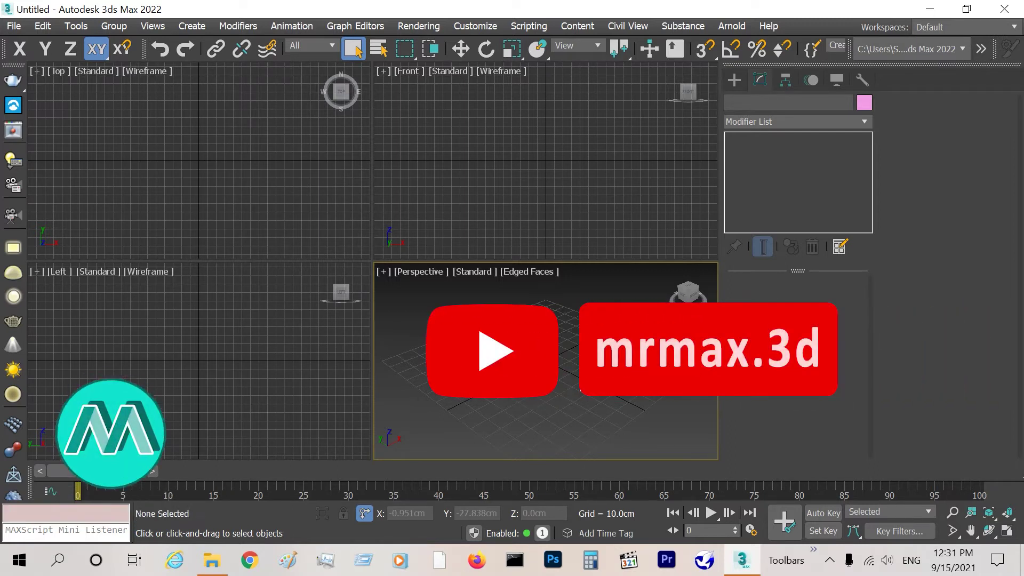
Maximize the Perspective viewport and zoom it to frame the empty grid
{"action": "key", "text": "alt+w"}
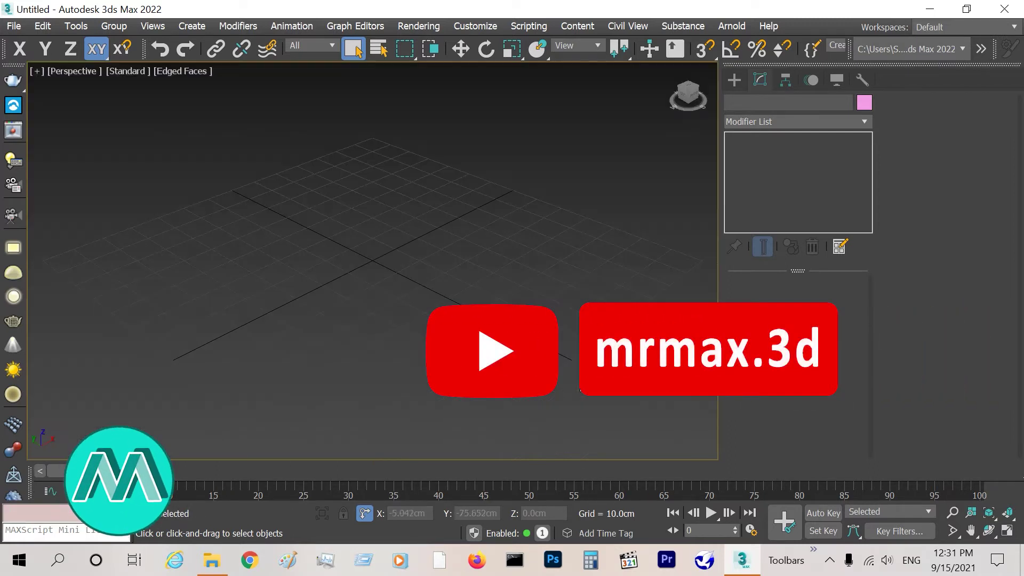
{"action": "left_click", "coordinate": [952, 512]}
{"action": "left_click_drag", "start_coordinate": [320, 331], "coordinate": [332, 357]}
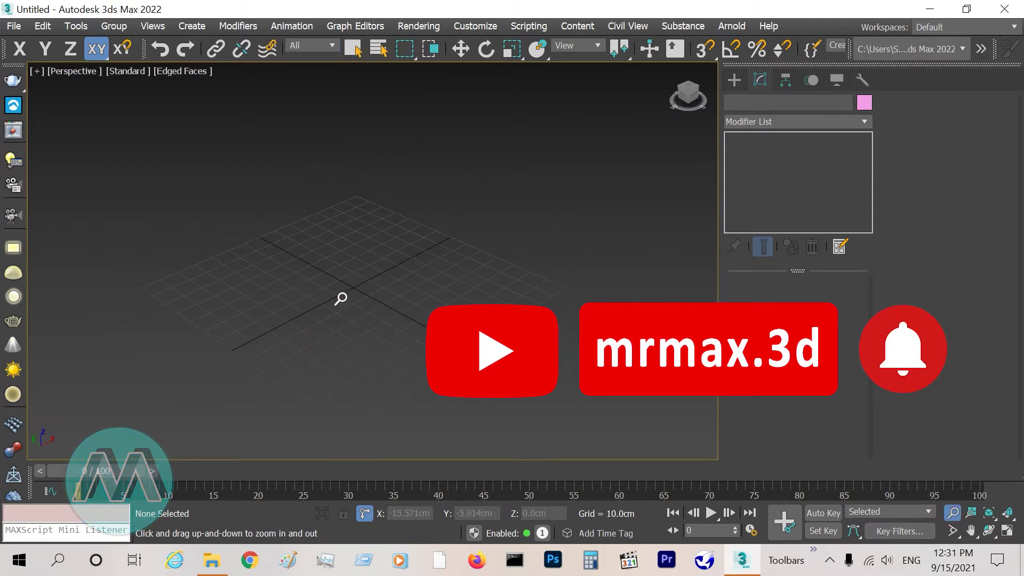
{"action": "left_click_drag", "start_coordinate": [340, 298], "coordinate": [347, 269]}
{"action": "key", "text": "q"}
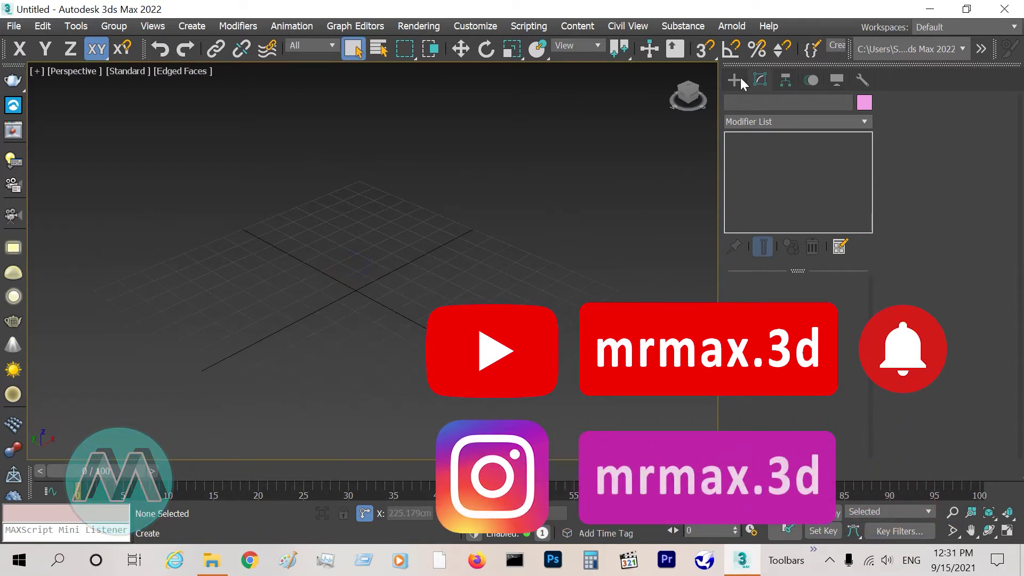
{"action": "left_click", "coordinate": [736, 80]}
Drag out a new box on the grid in the Perspective view
{"action": "left_click", "coordinate": [753, 179]}
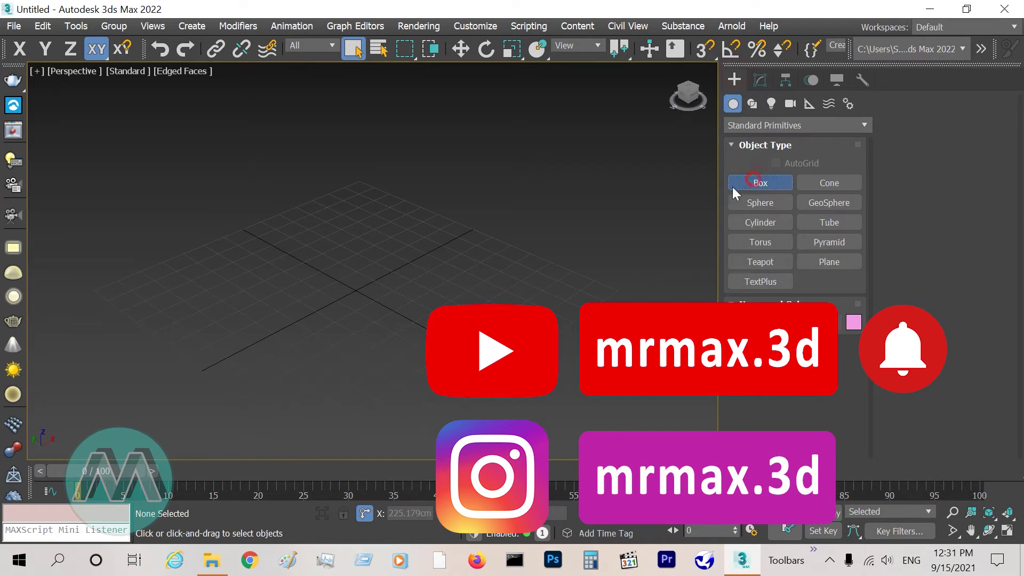
{"action": "left_click_drag", "start_coordinate": [347, 245], "coordinate": [311, 361]}
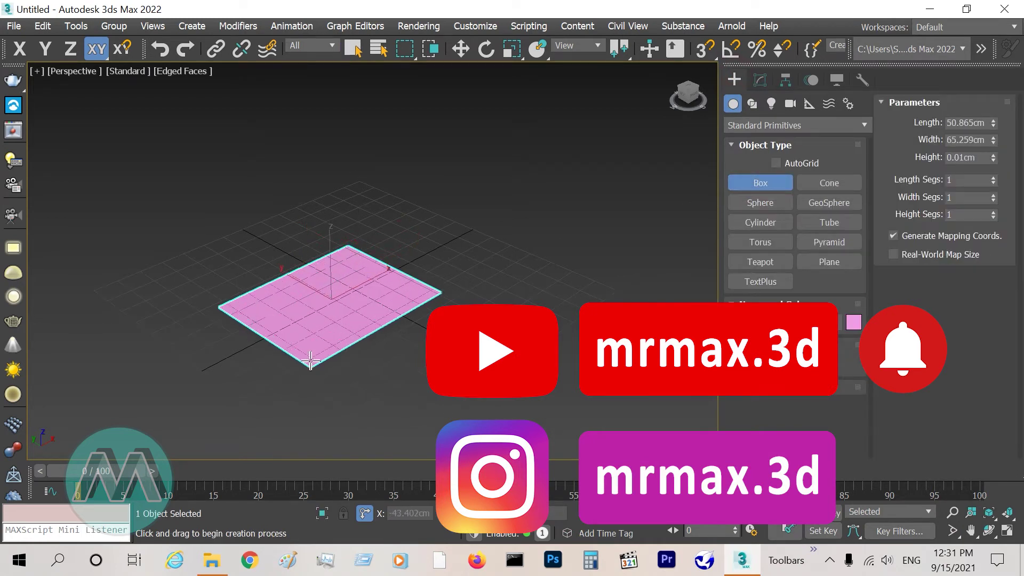
{"action": "left_click", "coordinate": [300, 341]}
{"action": "right_click", "coordinate": [299, 341]}
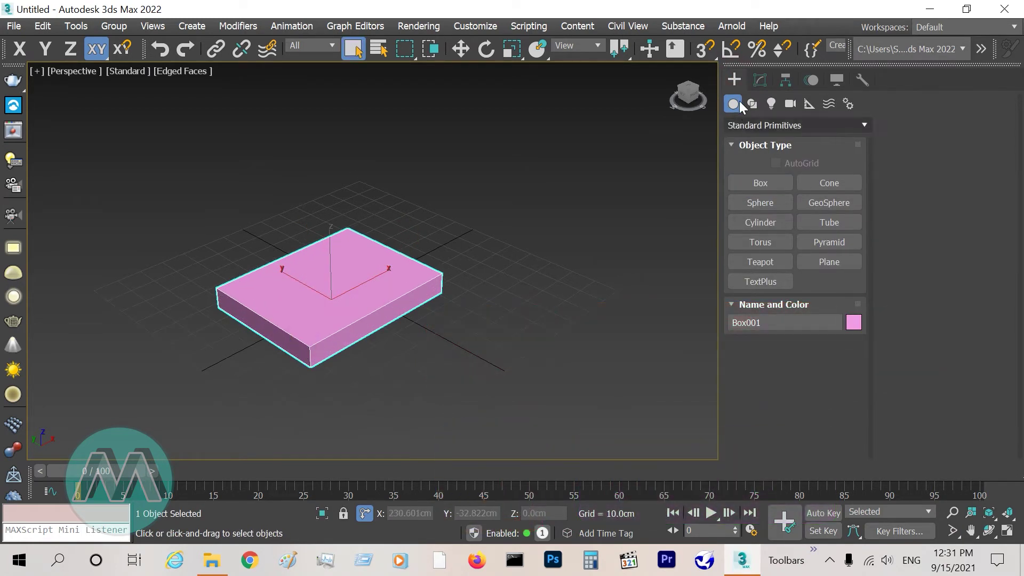
Set the box to Length 58, Width 50 and Height 8 cm
{"action": "left_click", "coordinate": [759, 80]}
{"action": "double_click", "coordinate": [836, 307]}
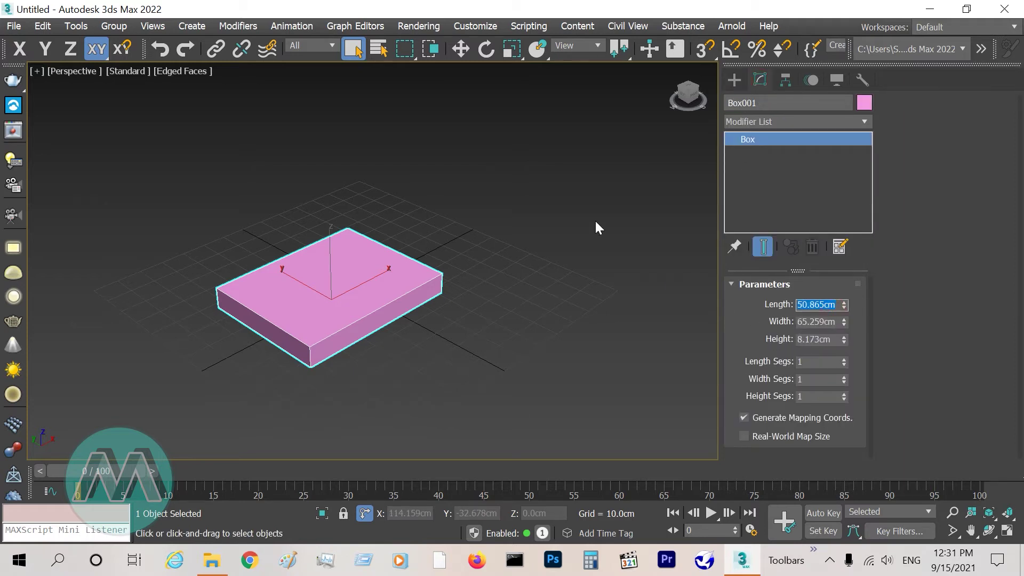
{"action": "type", "text": "58"}
{"action": "key", "text": "Return"}
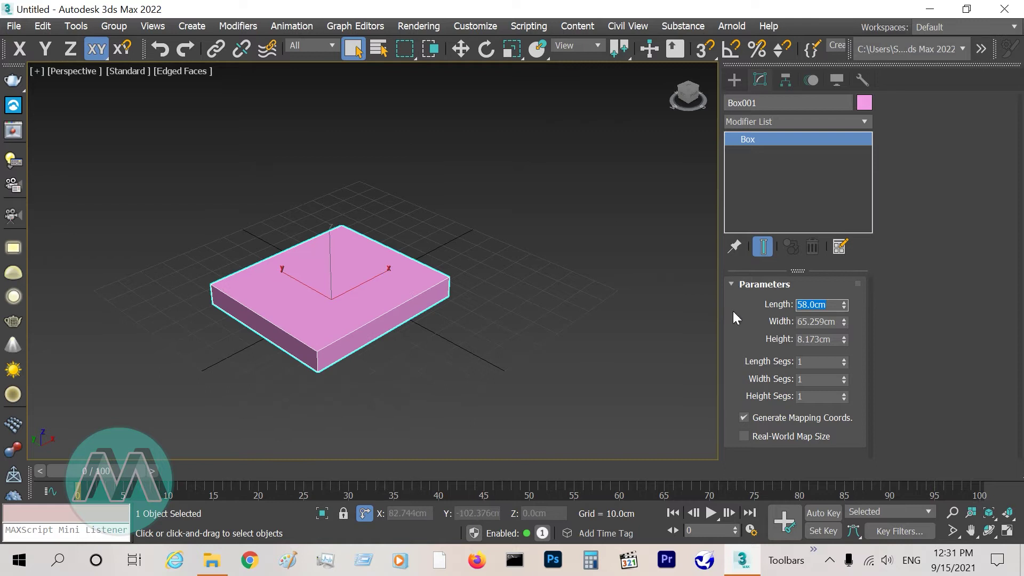
{"action": "left_click", "coordinate": [814, 322]}
{"action": "type", "text": "5"}
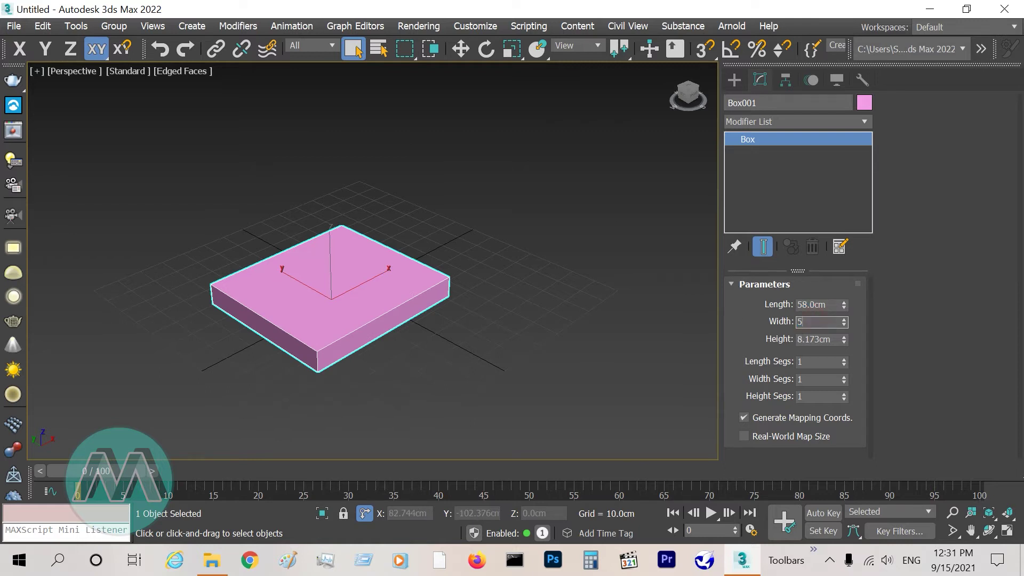
{"action": "type", "text": "0"}
{"action": "key", "text": "Return"}
{"action": "double_click", "coordinate": [824, 340]}
{"action": "key", "text": "Return"}
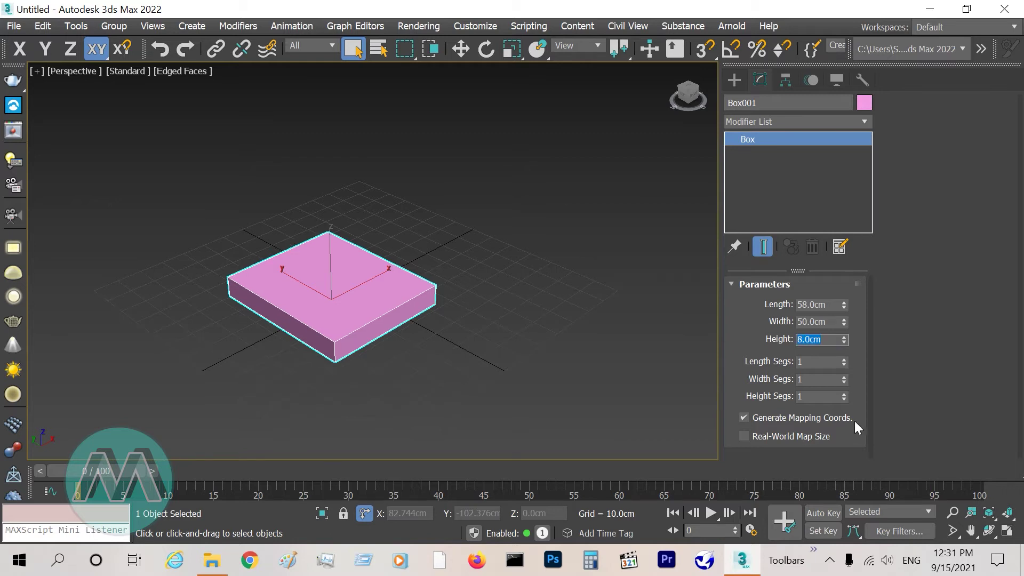
{"action": "left_click", "coordinate": [952, 513]}
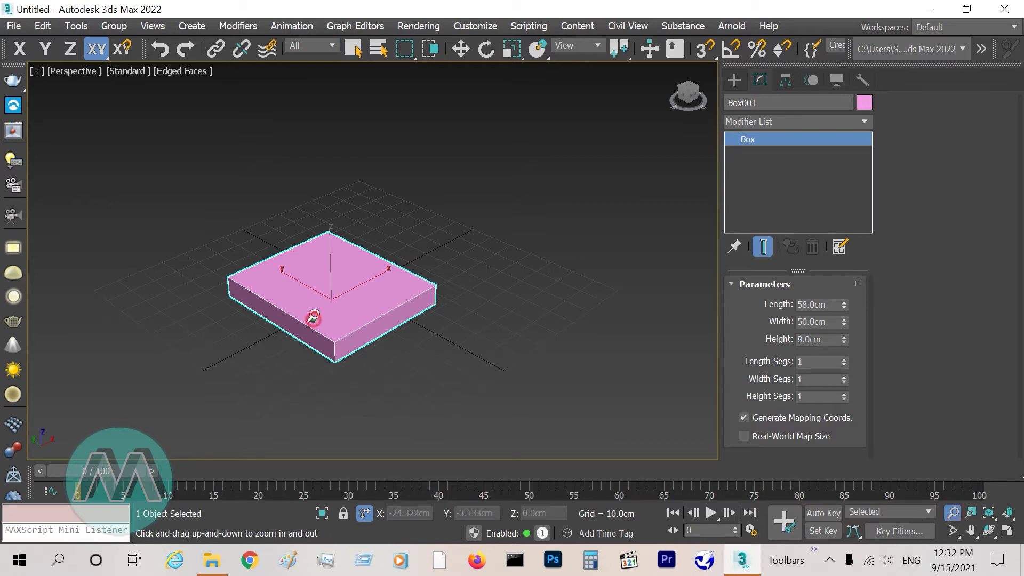
{"action": "left_click_drag", "start_coordinate": [313, 320], "coordinate": [324, 326]}
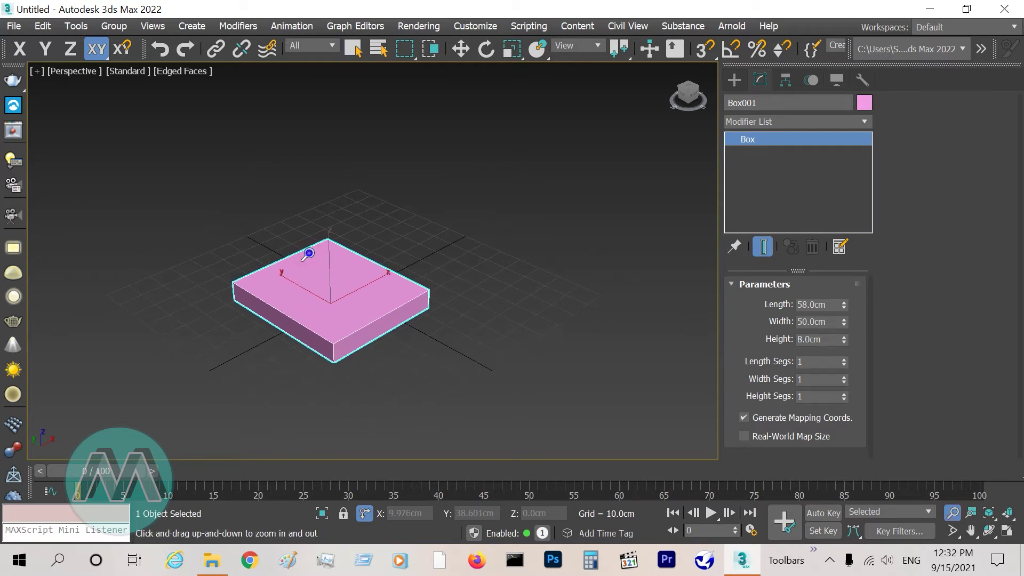
{"action": "right_click", "coordinate": [308, 251]}
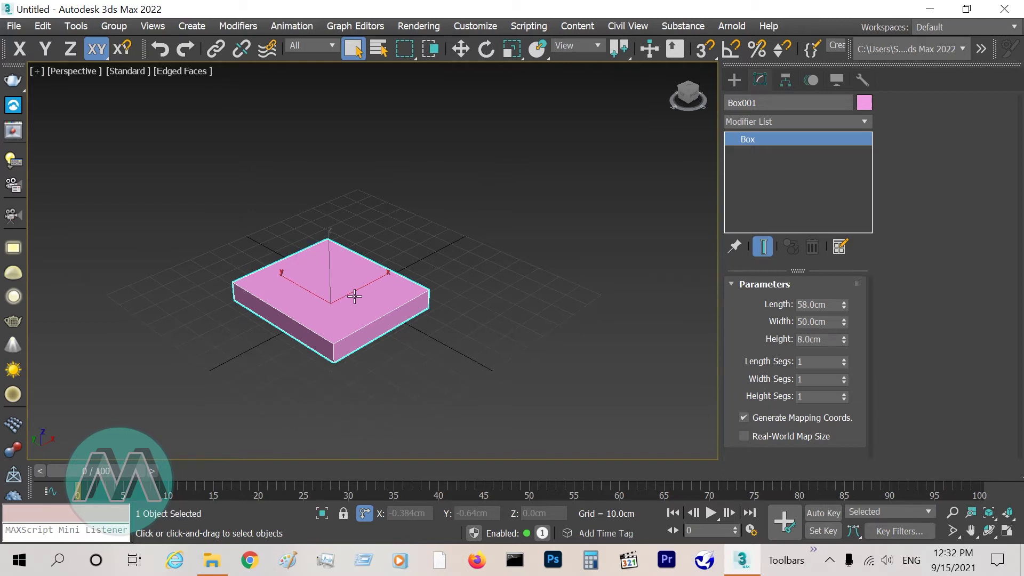
{"action": "right_click", "coordinate": [326, 283]}
Convert the box to Editable Poly and select its top polygon
{"action": "mouse_move", "coordinate": [437, 446]}
{"action": "left_click", "coordinate": [493, 459]}
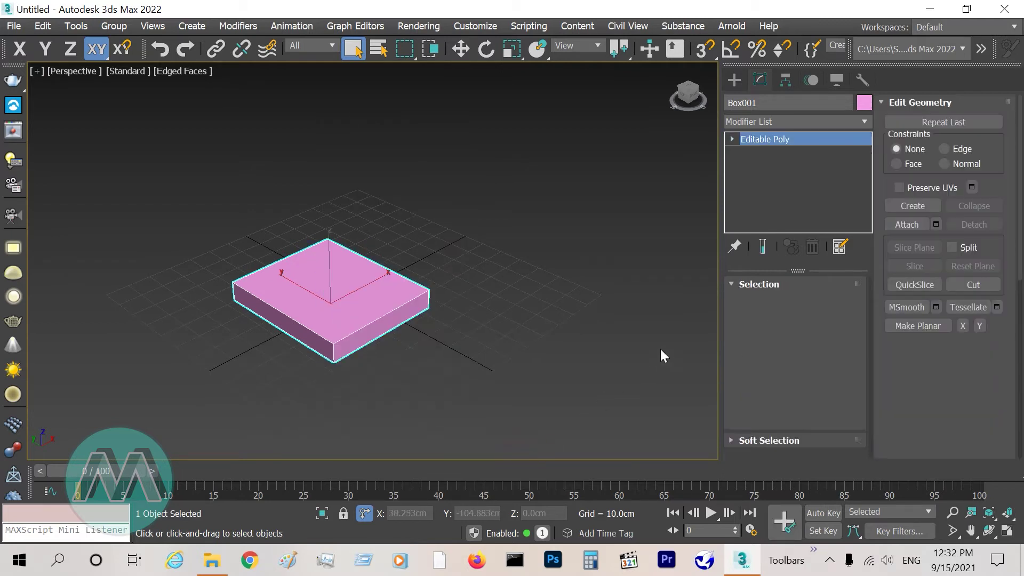
{"action": "left_click", "coordinate": [812, 304]}
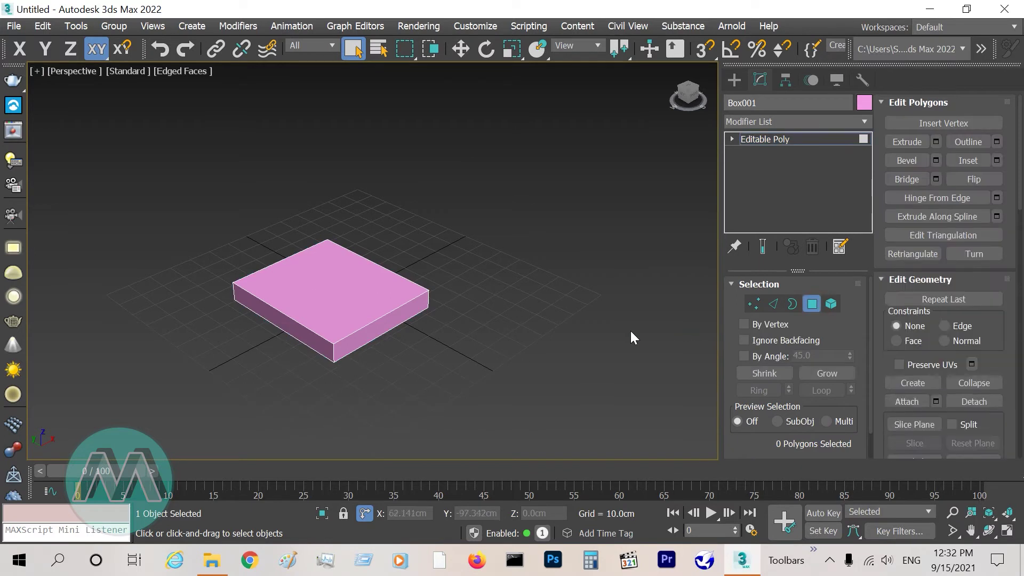
{"action": "left_click", "coordinate": [353, 279]}
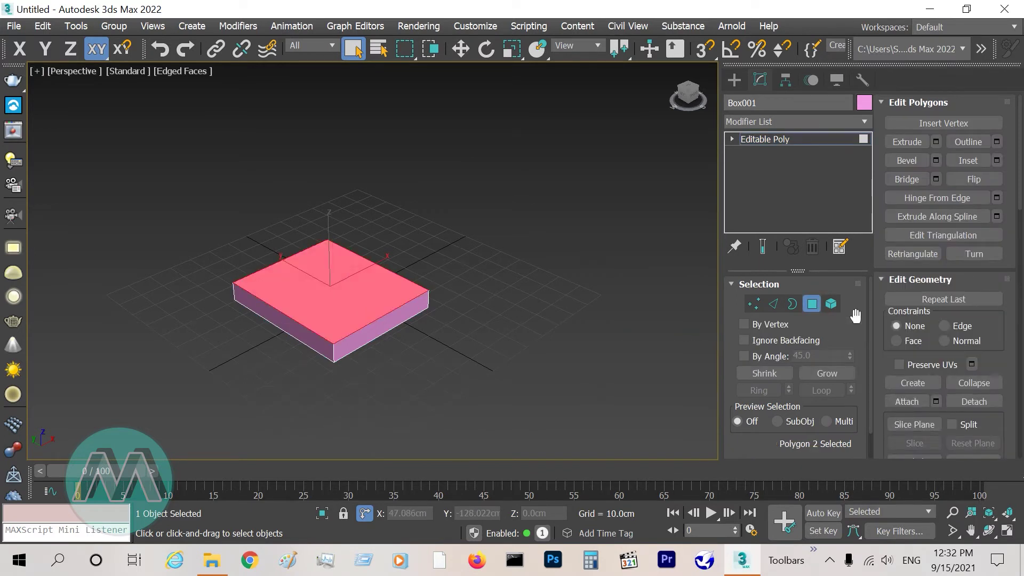
Extrude the top face 78 cm to form the cabinet body
{"action": "left_click", "coordinate": [935, 142]}
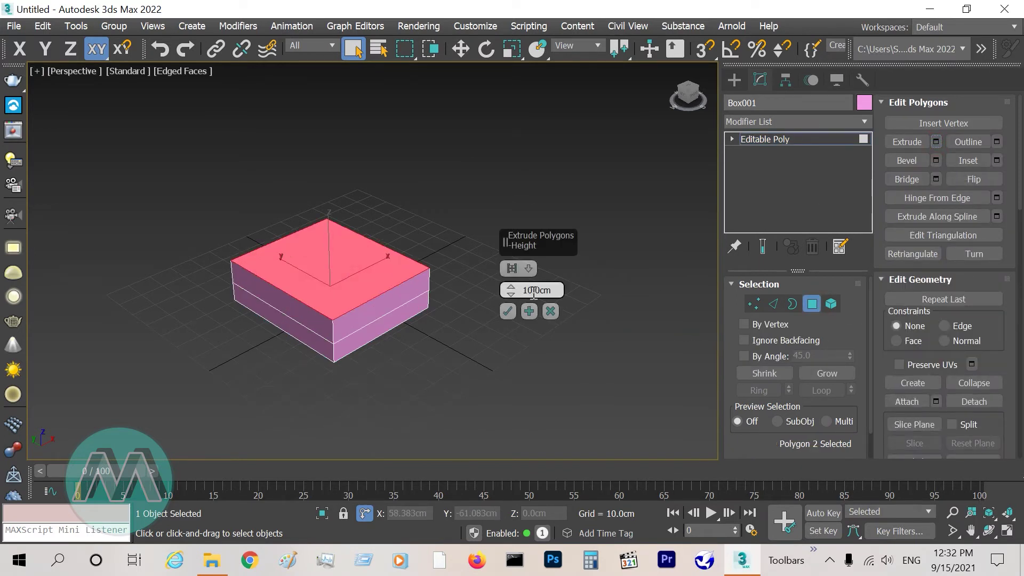
{"action": "double_click", "coordinate": [556, 290]}
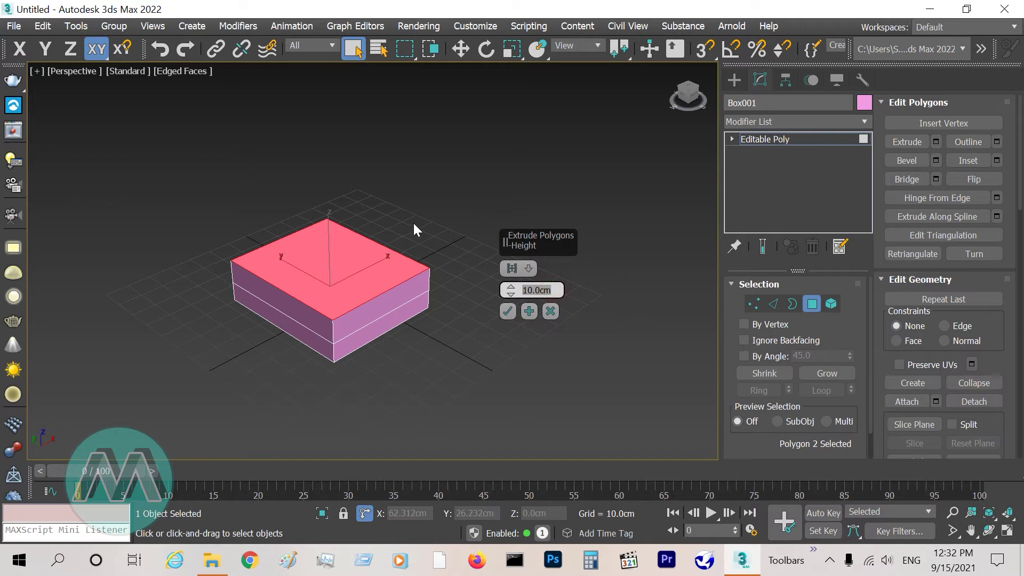
{"action": "type", "text": "78"}
{"action": "key", "text": "Return"}
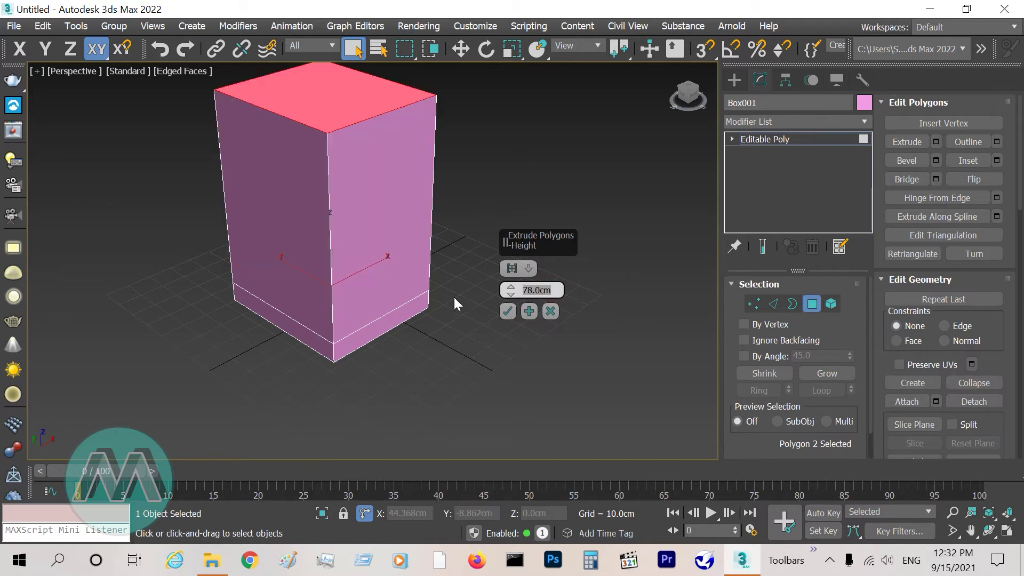
{"action": "left_click", "coordinate": [529, 313]}
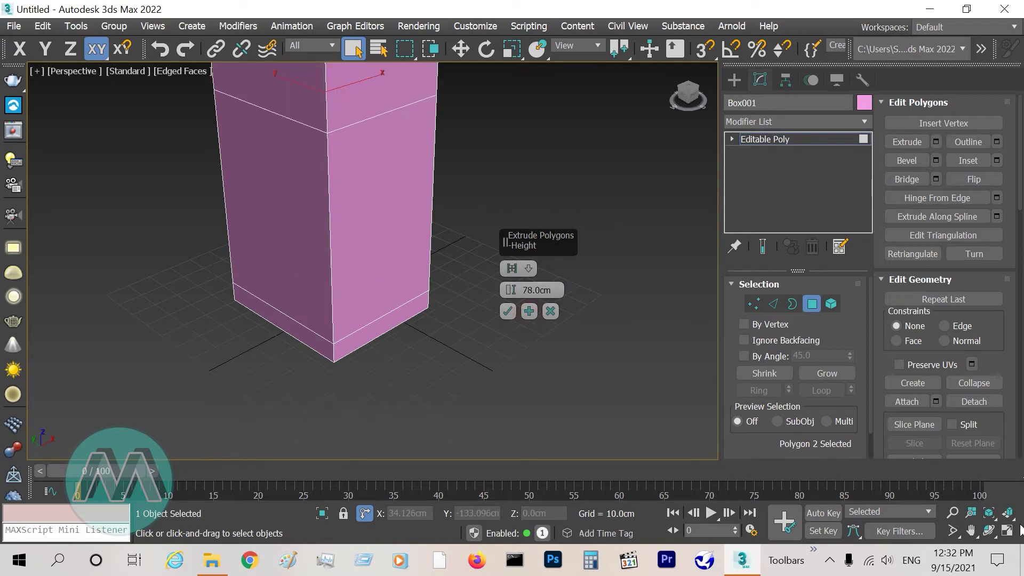
Add a second 4 cm extrusion on top for the top strip
{"action": "left_click", "coordinate": [970, 531]}
{"action": "left_click_drag", "start_coordinate": [443, 251], "coordinate": [409, 359]}
{"action": "right_click", "coordinate": [409, 359]}
{"action": "left_click", "coordinate": [557, 290]}
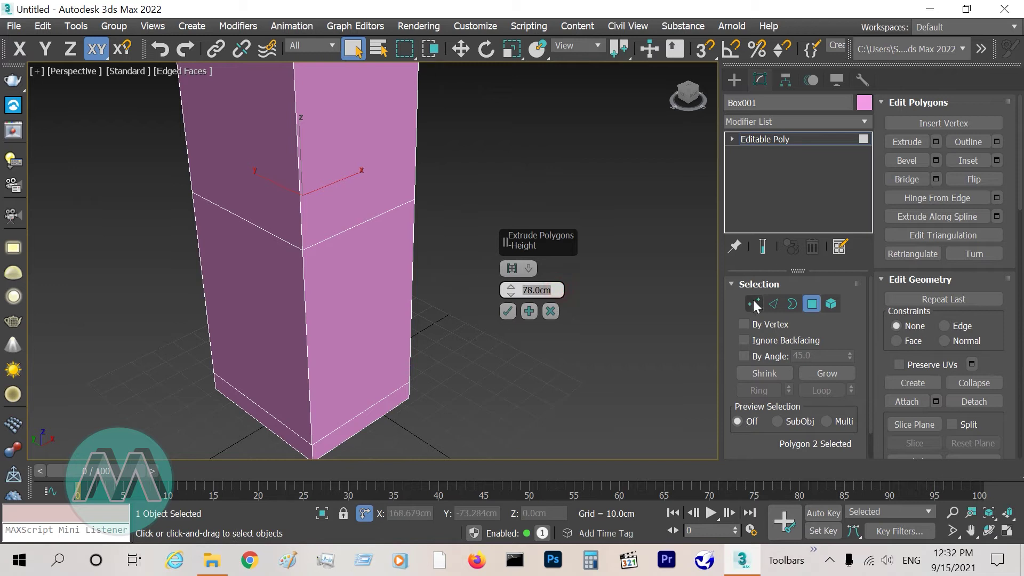
{"action": "type", "text": "4"}
{"action": "key", "text": "Return"}
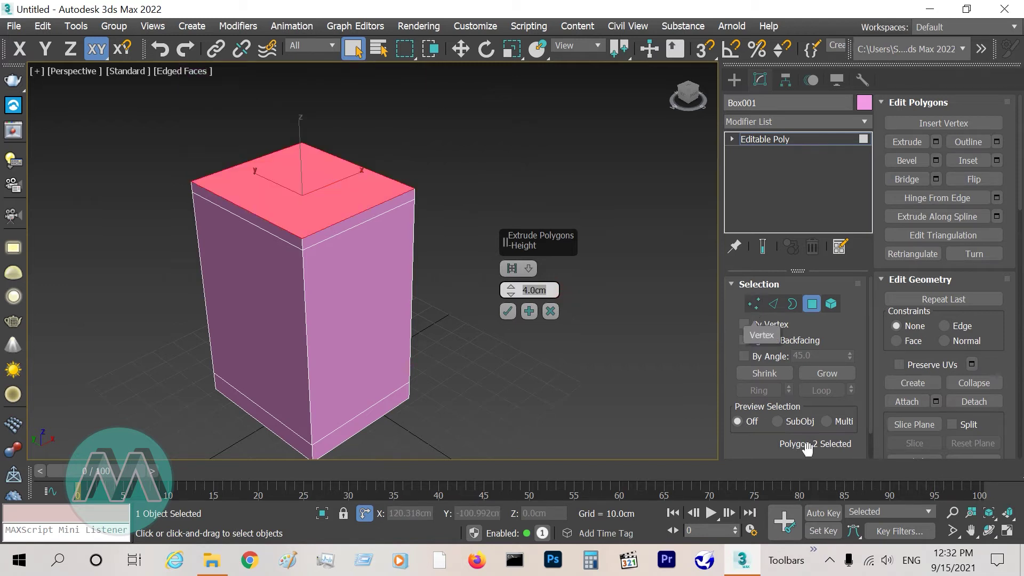
{"action": "left_click", "coordinate": [969, 532]}
{"action": "left_click_drag", "start_coordinate": [473, 338], "coordinate": [483, 308]}
{"action": "right_click", "coordinate": [482, 309]}
Commit the 4 cm top extrusion and inset the cabinet's front face by 0.3 cm
{"action": "left_click", "coordinate": [509, 310]}
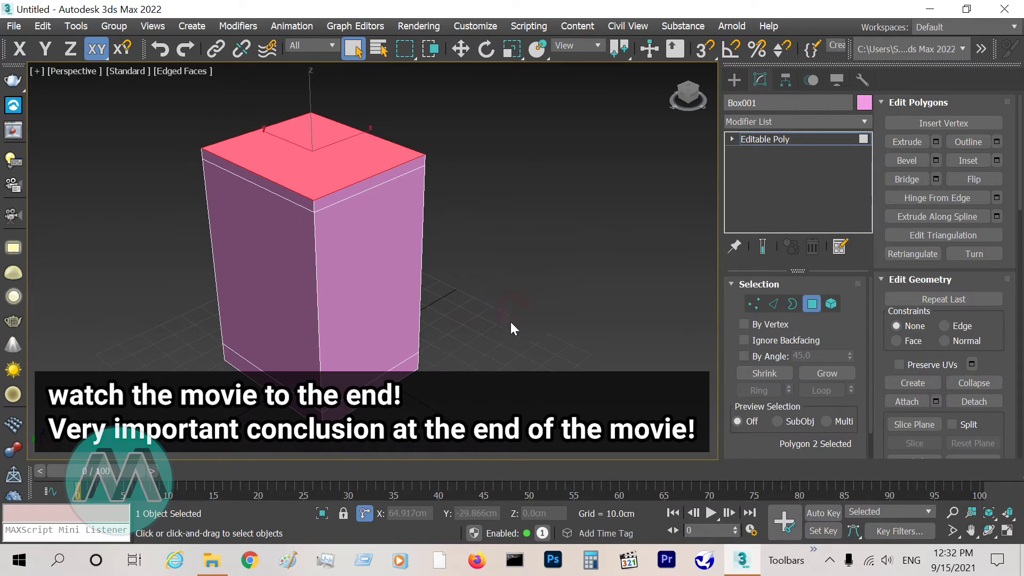
{"action": "left_click", "coordinate": [408, 266]}
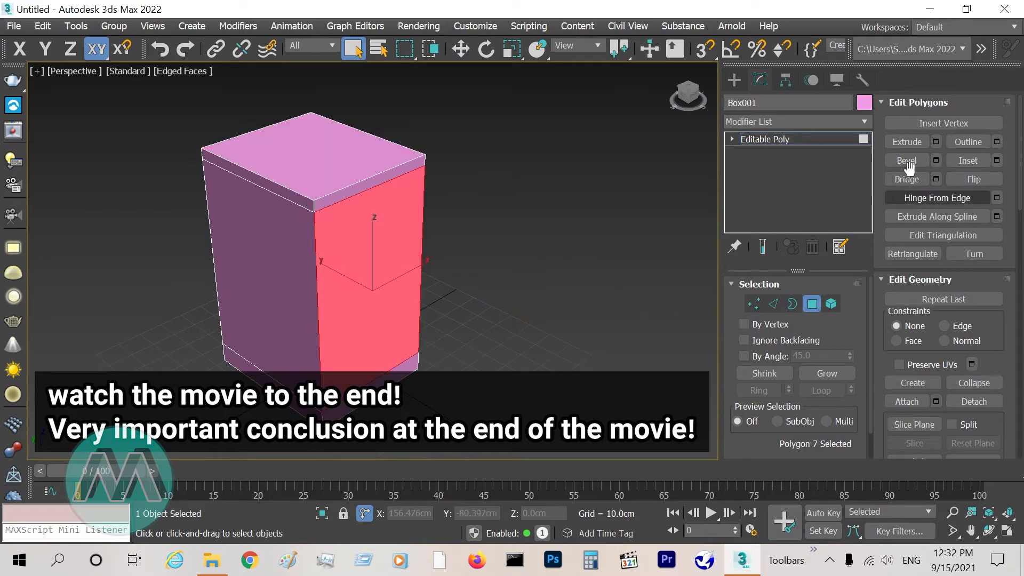
{"action": "left_click", "coordinate": [996, 160]}
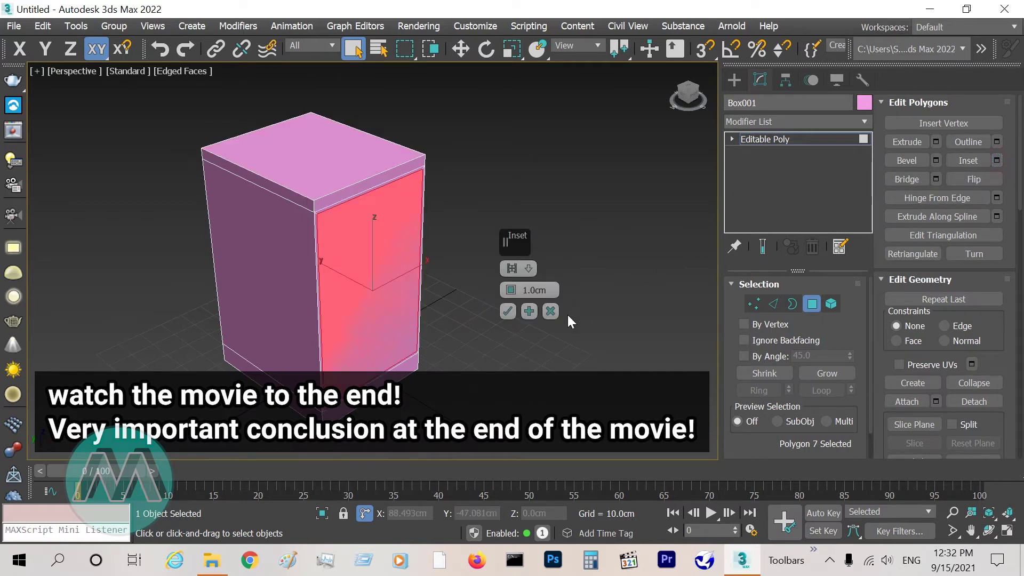
{"action": "left_click", "coordinate": [549, 291]}
{"action": "type", "text": "0.3"}
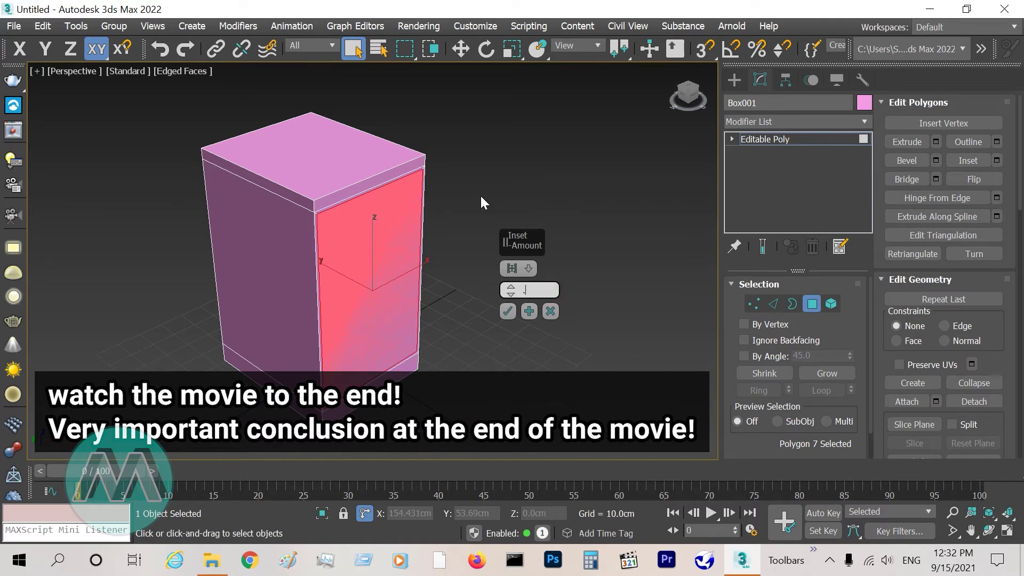
{"action": "key", "text": "Return"}
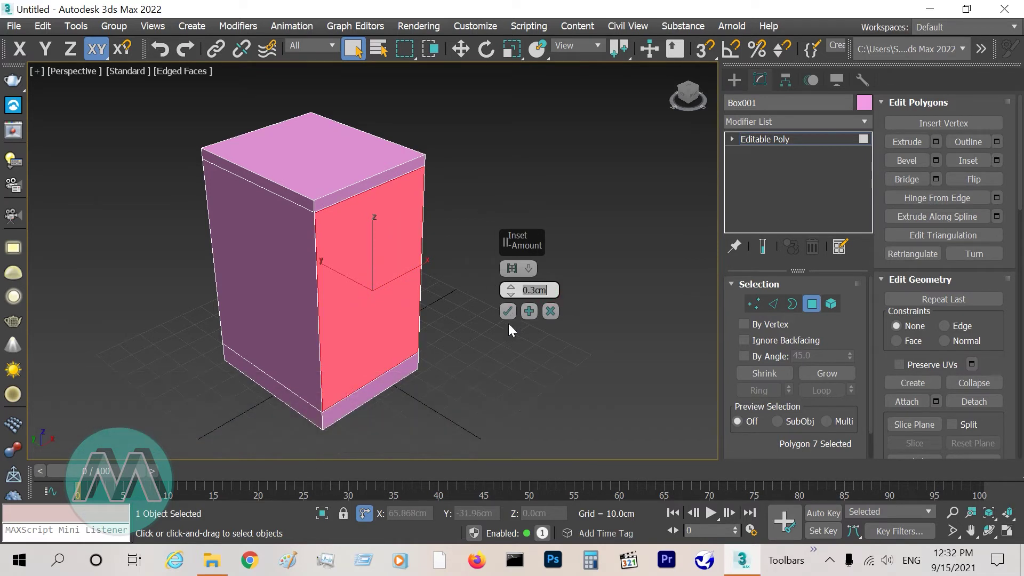
{"action": "left_click", "coordinate": [503, 312]}
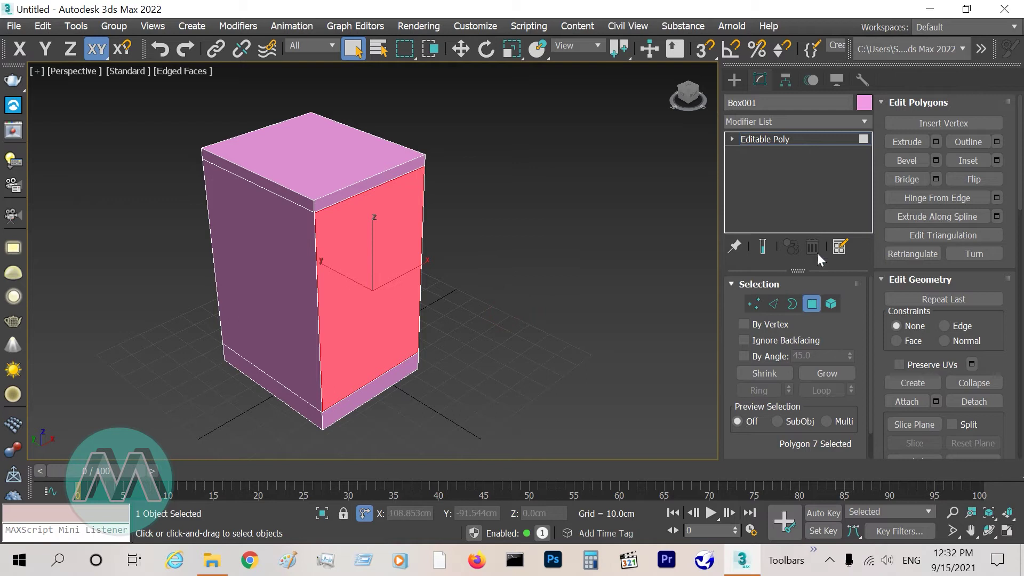
Extrude the inset front panel 1.5 cm to form the raised door
{"action": "left_click", "coordinate": [936, 142]}
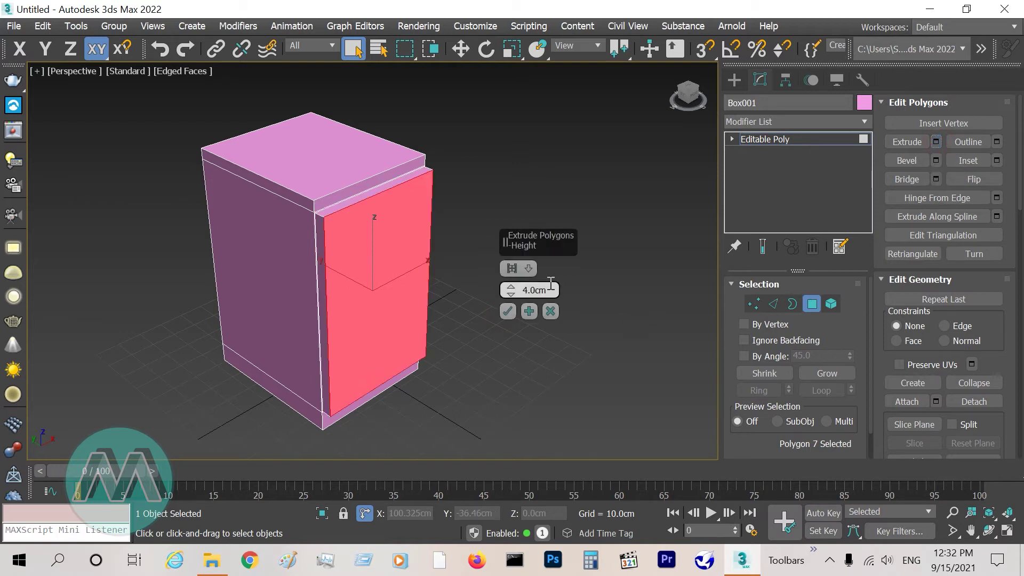
{"action": "type", "text": "1.5"}
{"action": "key", "text": "Return"}
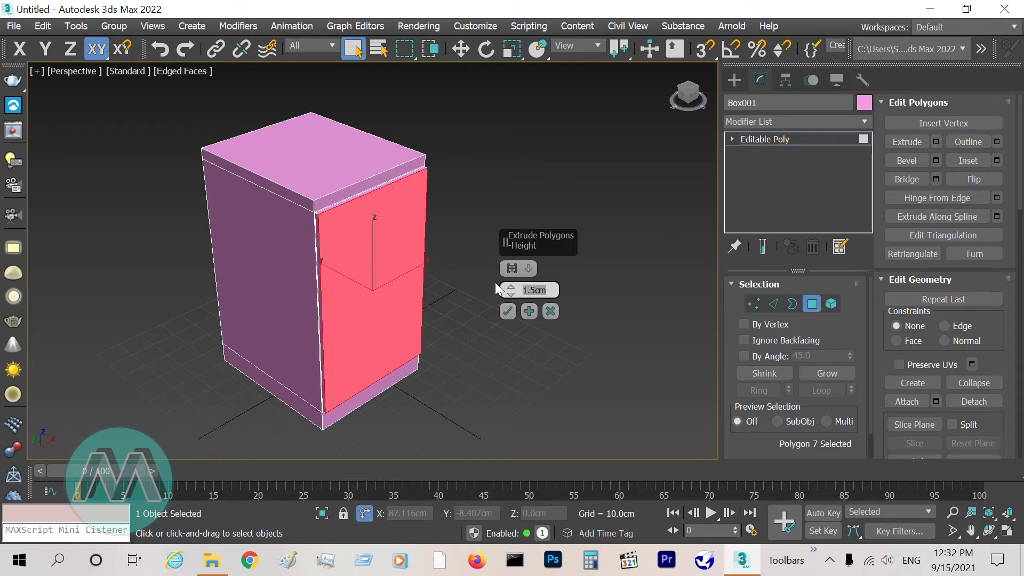
{"action": "left_click", "coordinate": [508, 308]}
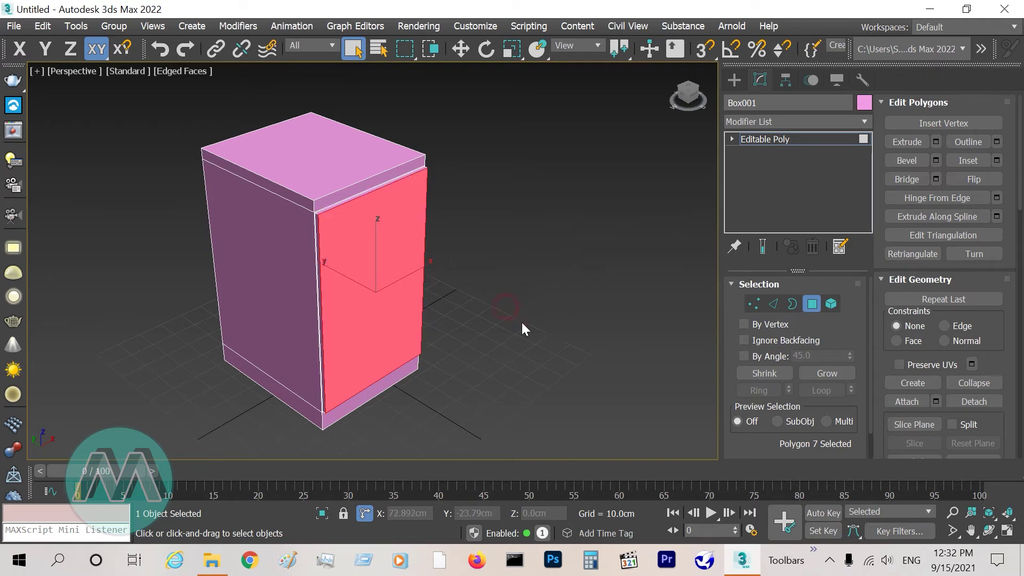
{"action": "left_click", "coordinate": [571, 342]}
{"action": "left_click", "coordinate": [952, 515]}
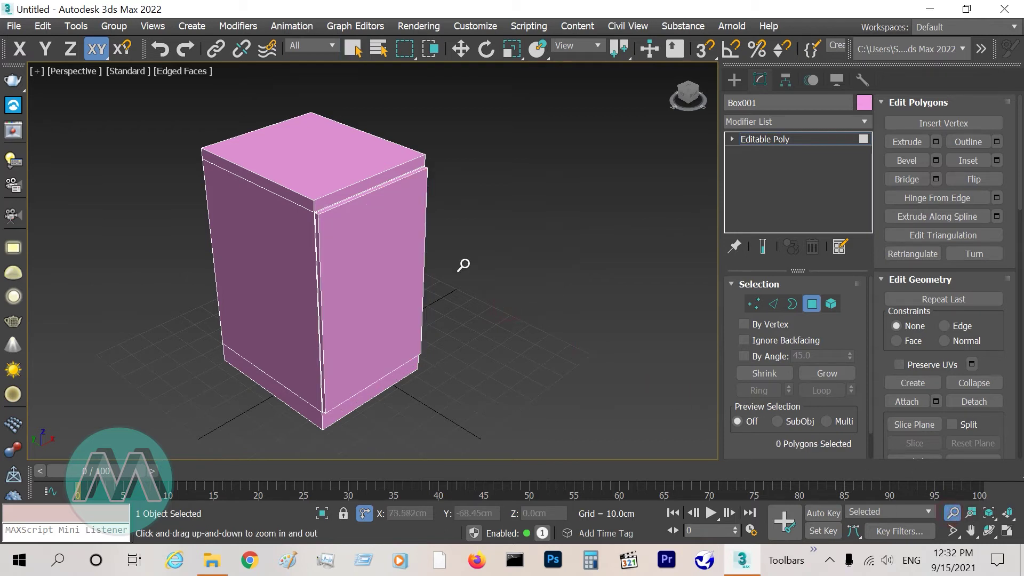
Zoom in on the top corner and select the door panel's top edge in Edge mode
{"action": "left_click_drag", "start_coordinate": [331, 201], "coordinate": [359, 173]}
{"action": "right_click", "coordinate": [358, 174]}
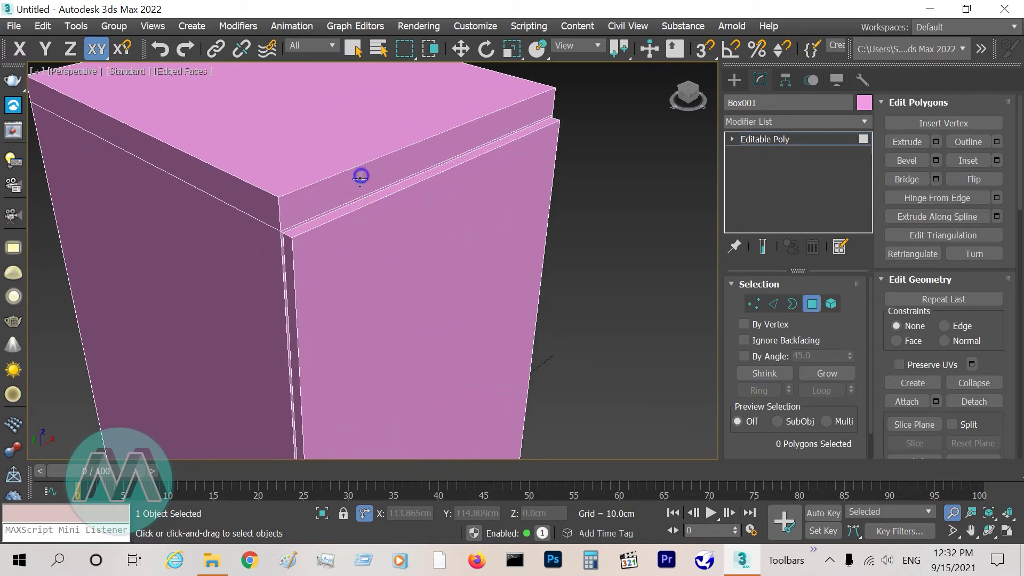
{"action": "left_click", "coordinate": [773, 305]}
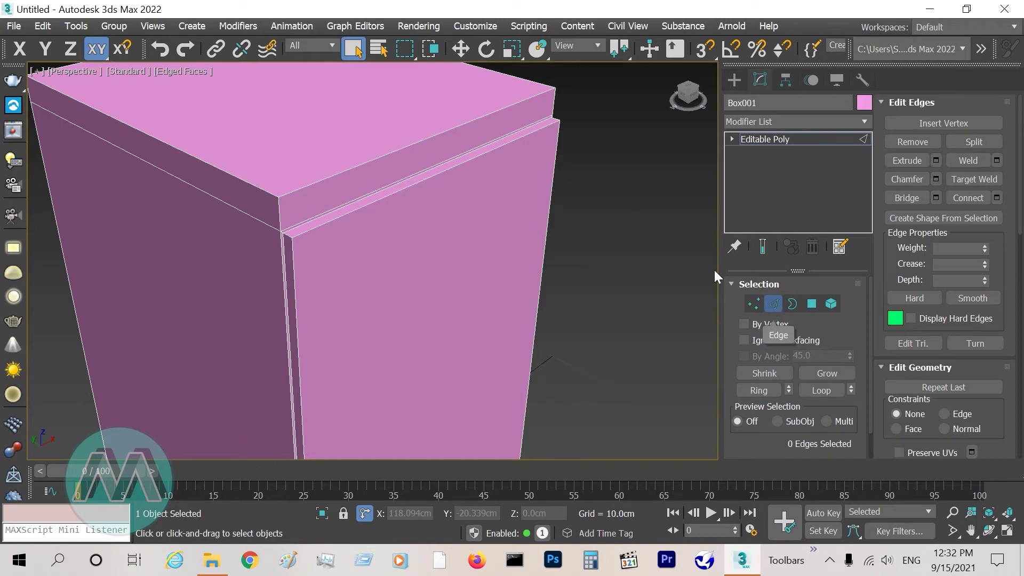
{"action": "left_click", "coordinate": [441, 173]}
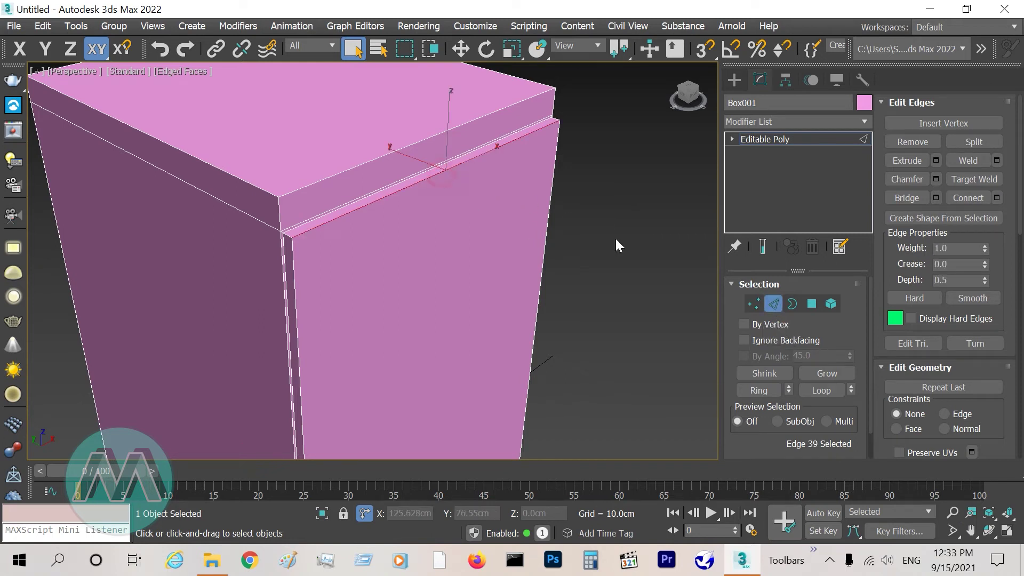
Chamfer the edge 0.3 cm with 3 segments and Smooth Chamfers Only
{"action": "left_click", "coordinate": [936, 179]}
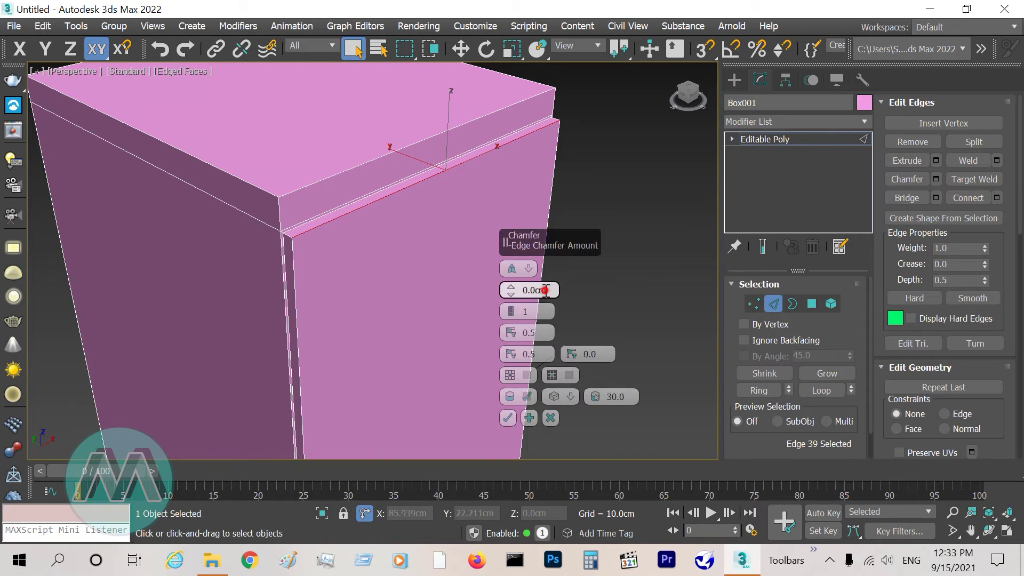
{"action": "double_click", "coordinate": [545, 290]}
{"action": "type", "text": ".3"}
{"action": "key", "text": "Return"}
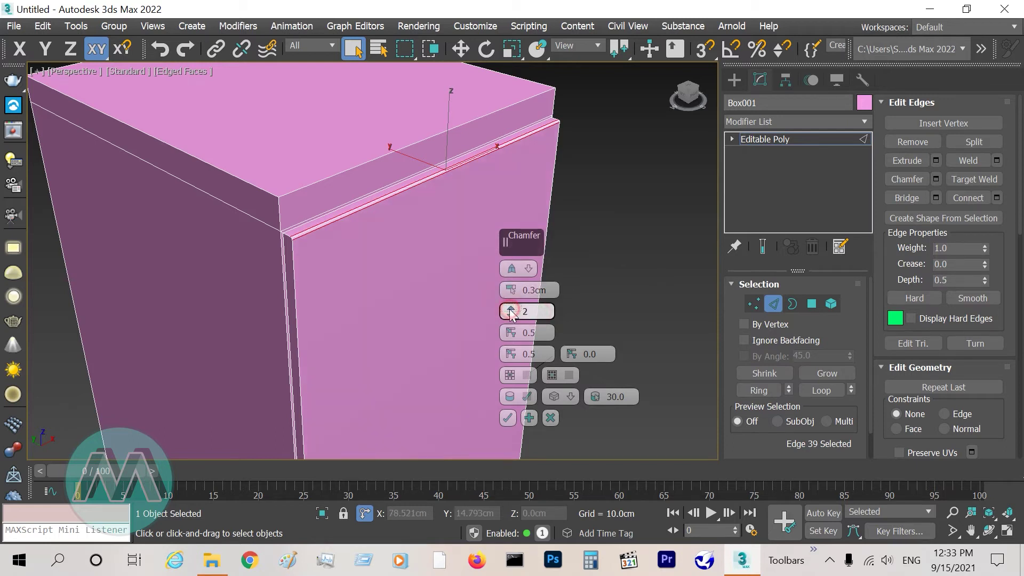
{"action": "left_click_drag", "start_coordinate": [510, 309], "coordinate": [510, 302]}
{"action": "left_click", "coordinate": [570, 397]}
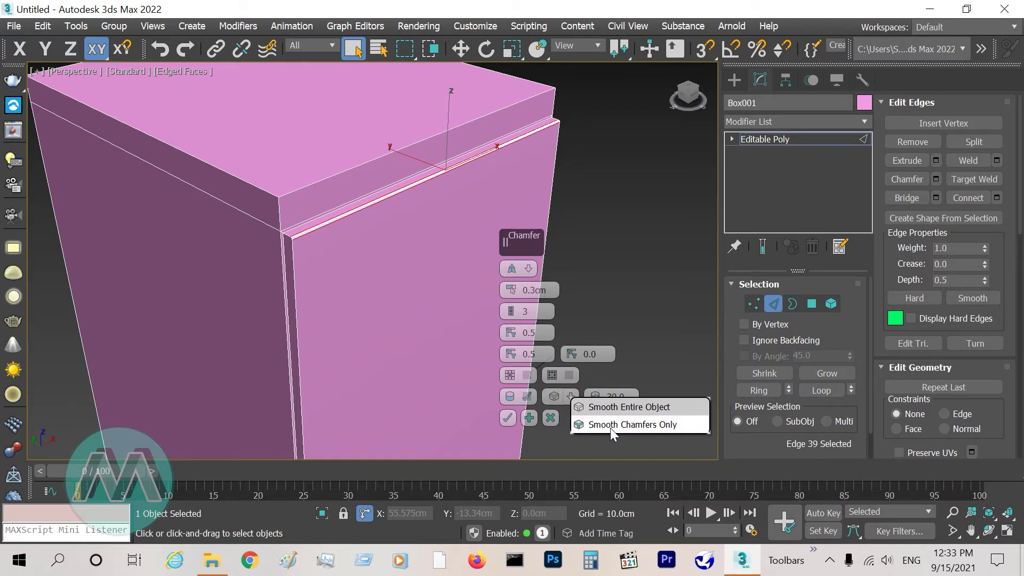
{"action": "left_click", "coordinate": [647, 425]}
{"action": "left_click", "coordinate": [507, 417]}
{"action": "left_click", "coordinate": [631, 254]}
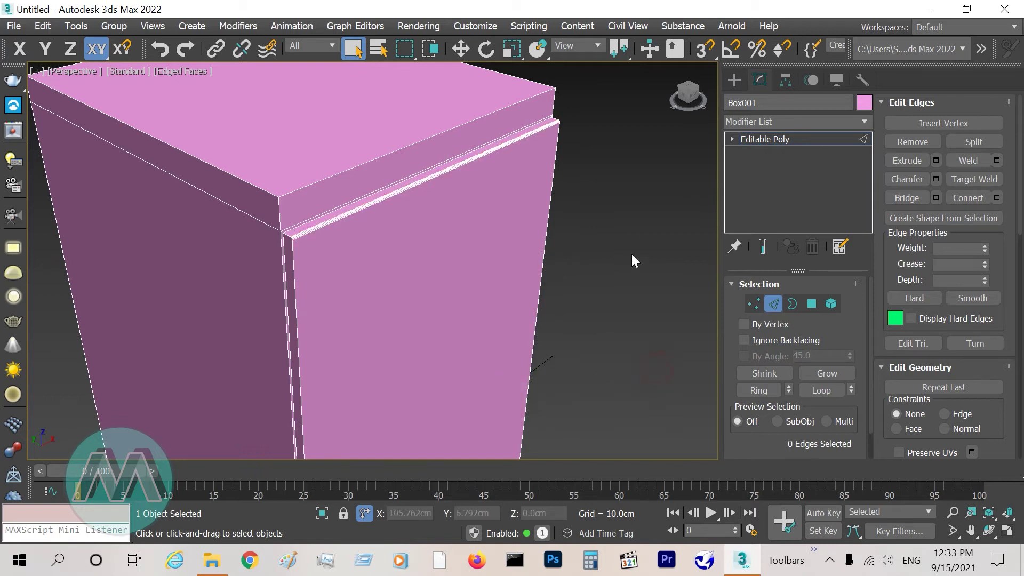
Extrude the front face of the cabinet top 2 cm into a strip
{"action": "left_click", "coordinate": [952, 512]}
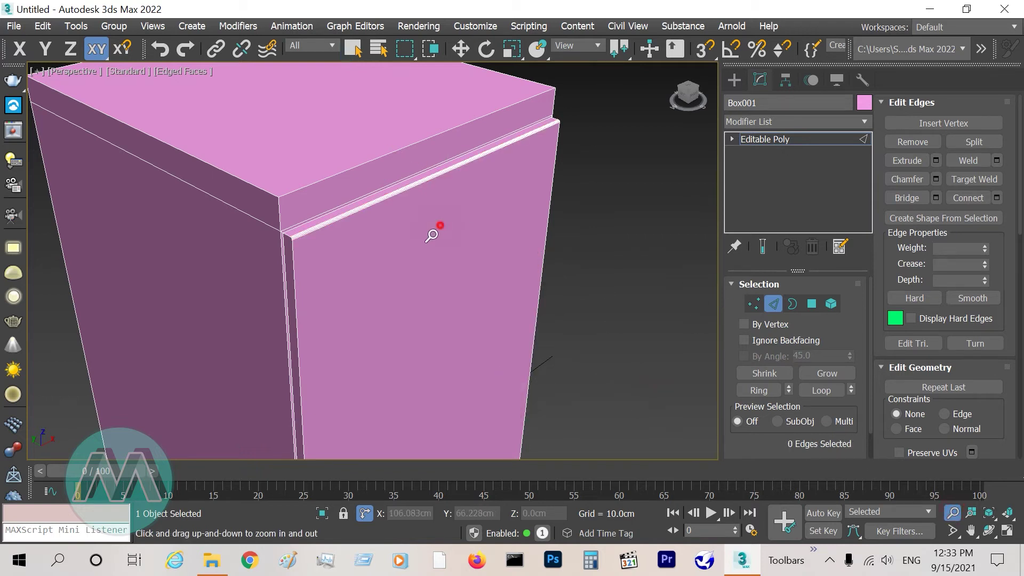
{"action": "left_click_drag", "start_coordinate": [439, 226], "coordinate": [431, 293]}
{"action": "scroll", "coordinate": [450, 160], "scroll_direction": "up", "scroll_amount": 5}
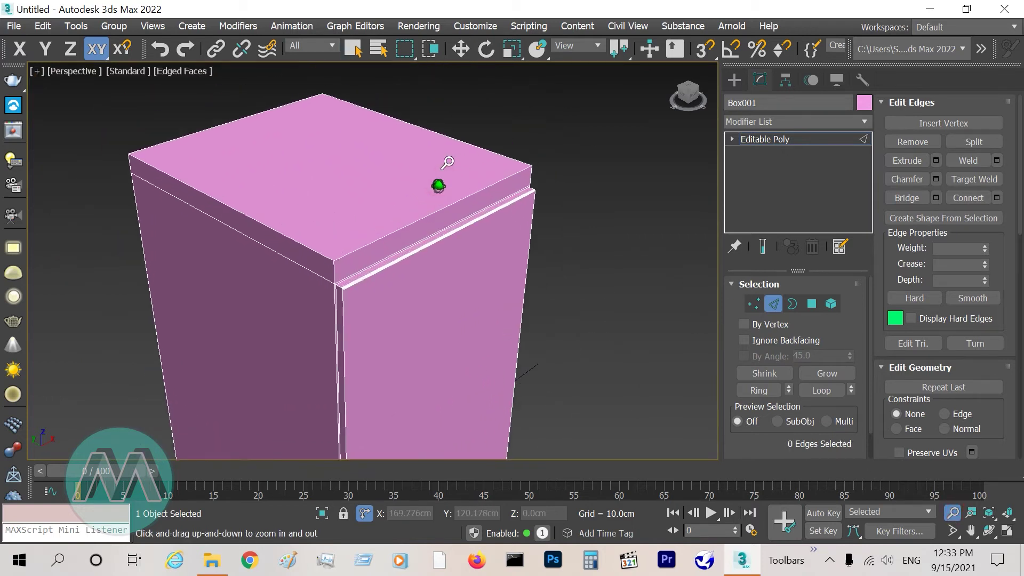
{"action": "right_click", "coordinate": [449, 160]}
{"action": "left_click", "coordinate": [812, 303]}
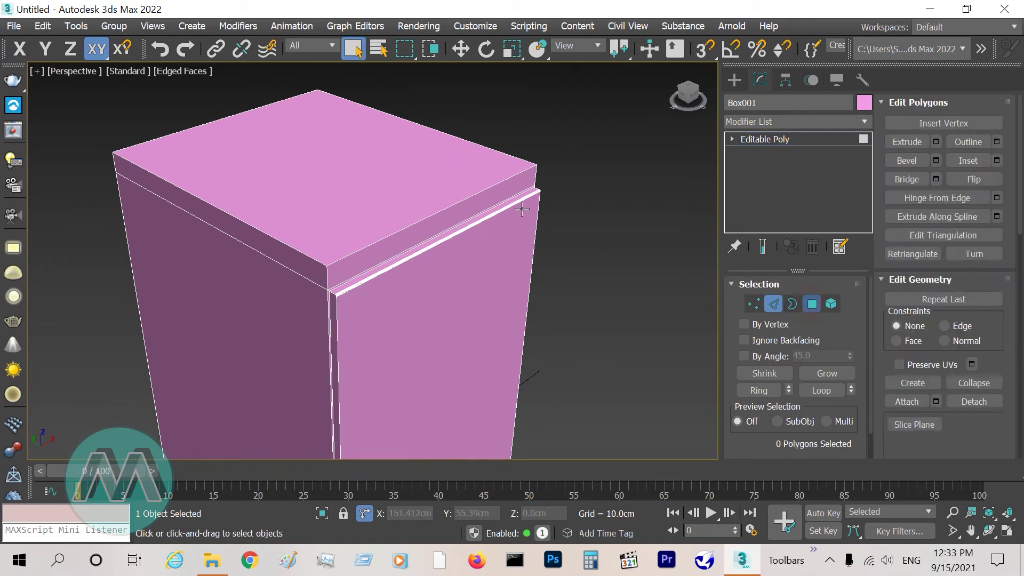
{"action": "left_click", "coordinate": [478, 204]}
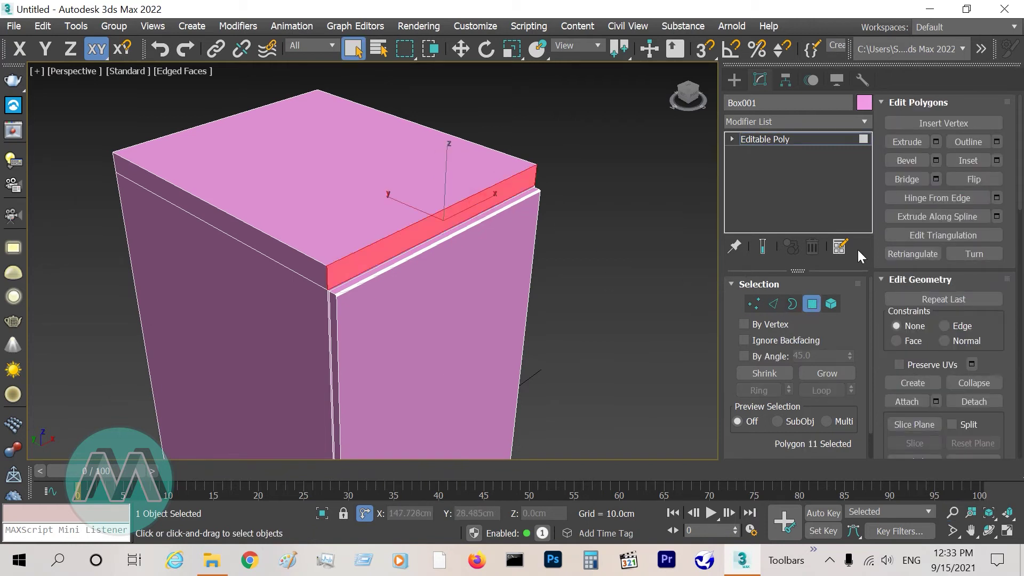
{"action": "left_click", "coordinate": [936, 141]}
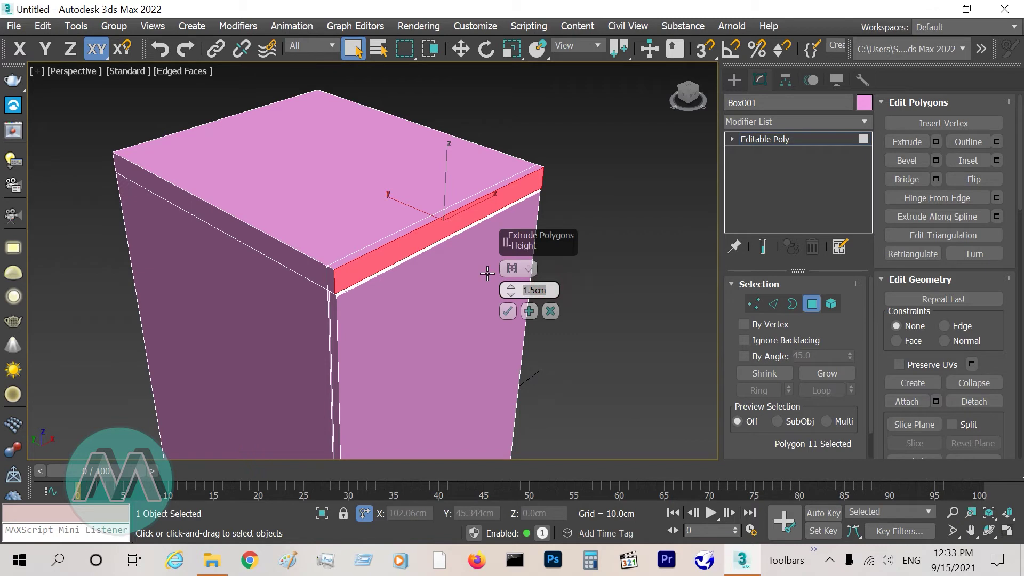
{"action": "type", "text": "2"}
{"action": "key", "text": "Return"}
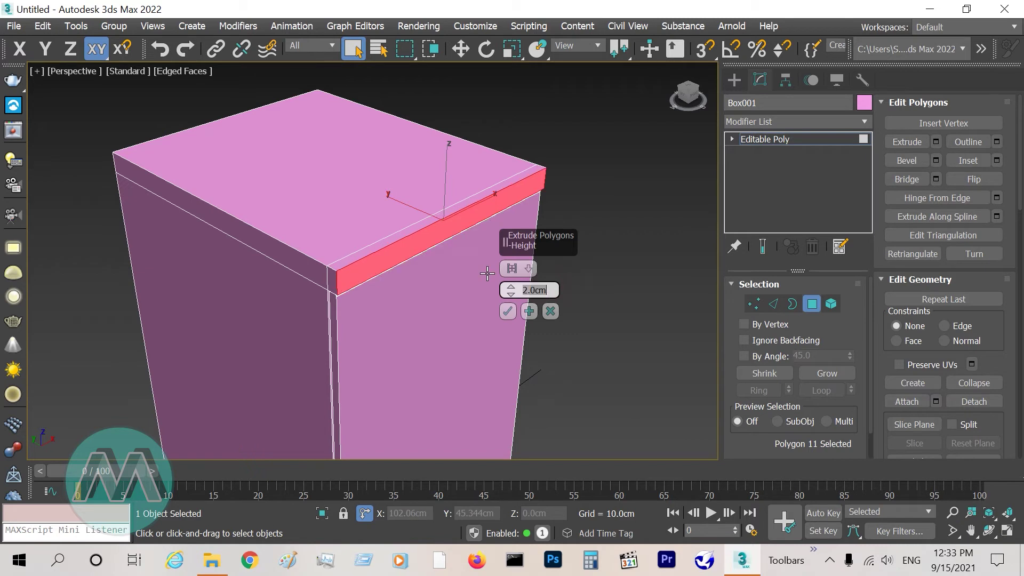
{"action": "left_click", "coordinate": [507, 311]}
Chamfer the strip's top edge 0.5 cm
{"action": "left_click", "coordinate": [772, 303]}
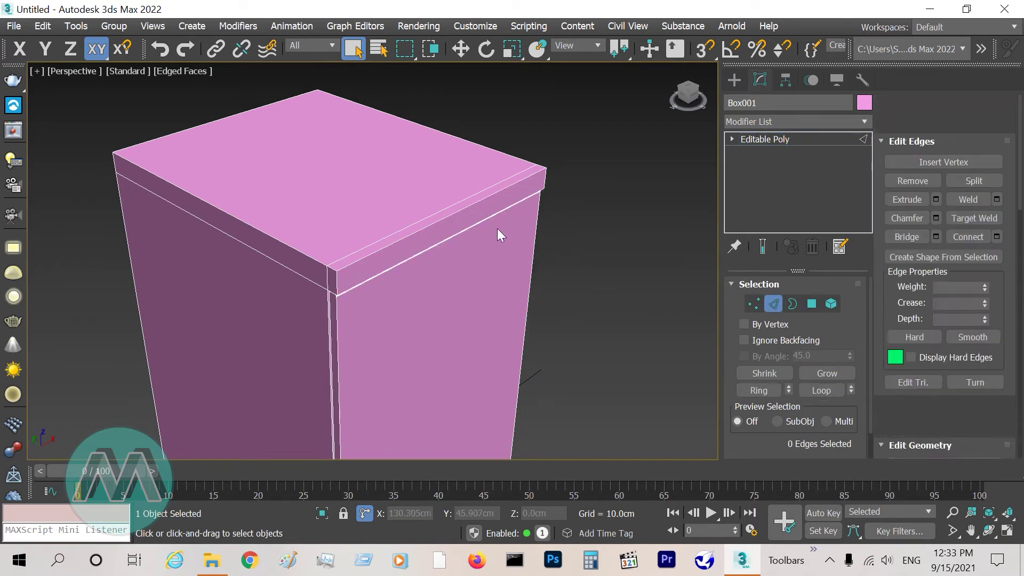
{"action": "left_click", "coordinate": [468, 205]}
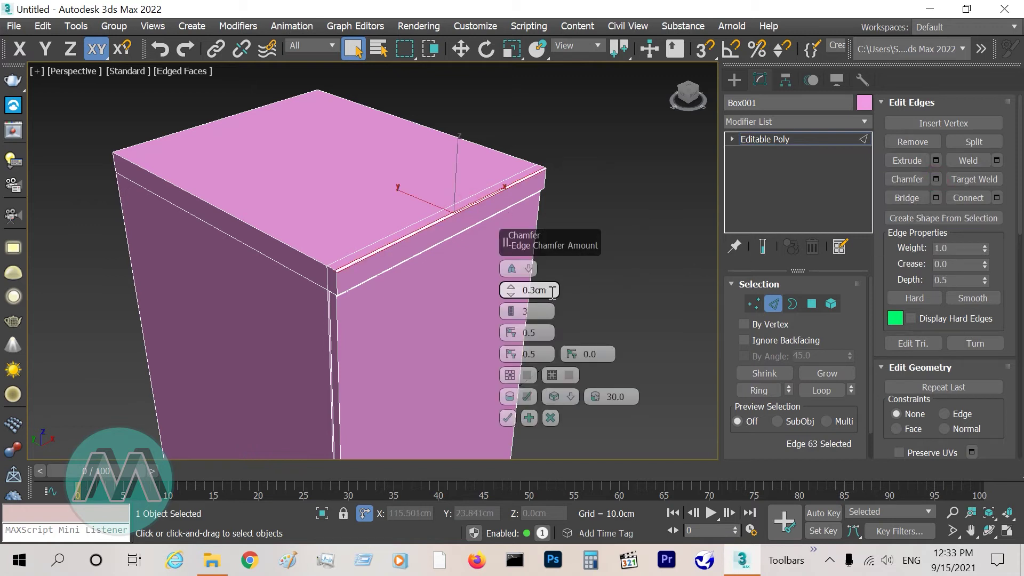
{"action": "type", "text": "0.5"}
{"action": "key", "text": "Return"}
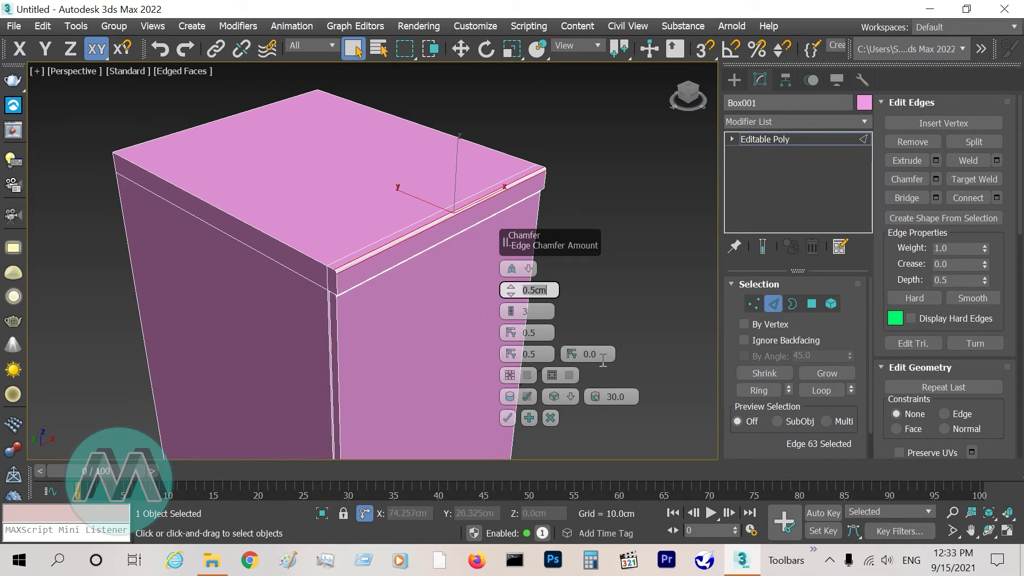
{"action": "left_click", "coordinate": [506, 418]}
{"action": "left_click", "coordinate": [773, 303]}
Orbit around the finished cabinet with edged faces off, then reselect it and restore edges
{"action": "left_click", "coordinate": [660, 247]}
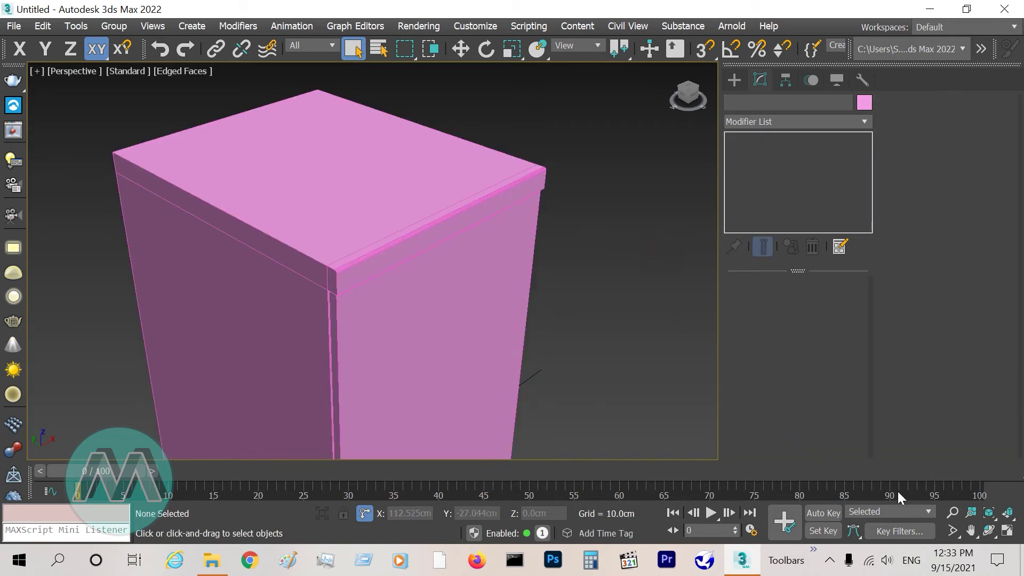
{"action": "left_click", "coordinate": [954, 513]}
{"action": "mouse_move", "coordinate": [508, 176]}
{"action": "left_mouse_down"}
{"action": "mouse_move", "coordinate": [381, 235]}
{"action": "mouse_move", "coordinate": [391, 220]}
{"action": "left_mouse_up"}
{"action": "key", "text": "F4"}
{"action": "right_click", "coordinate": [391, 220]}
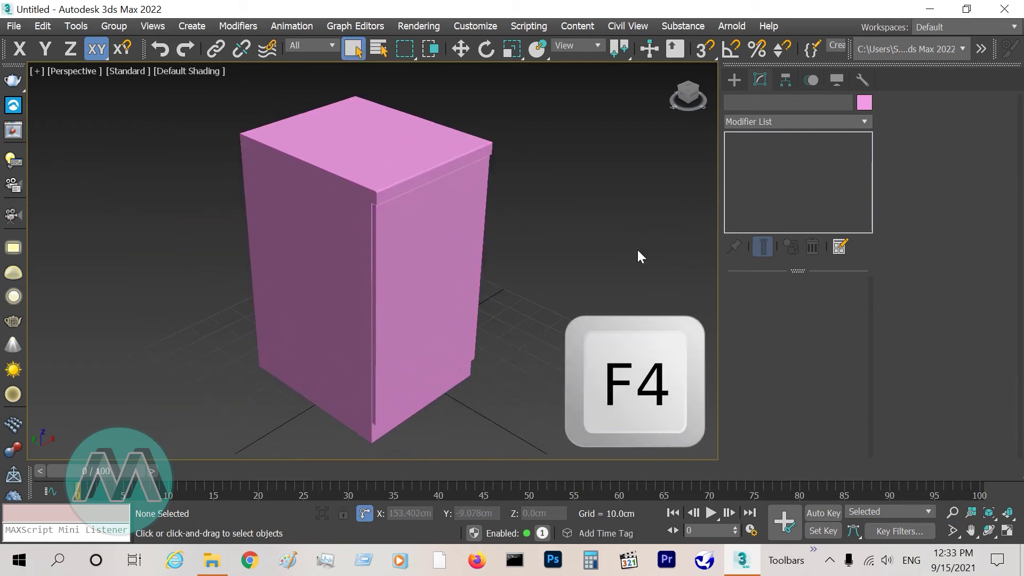
{"action": "left_click", "coordinate": [989, 530]}
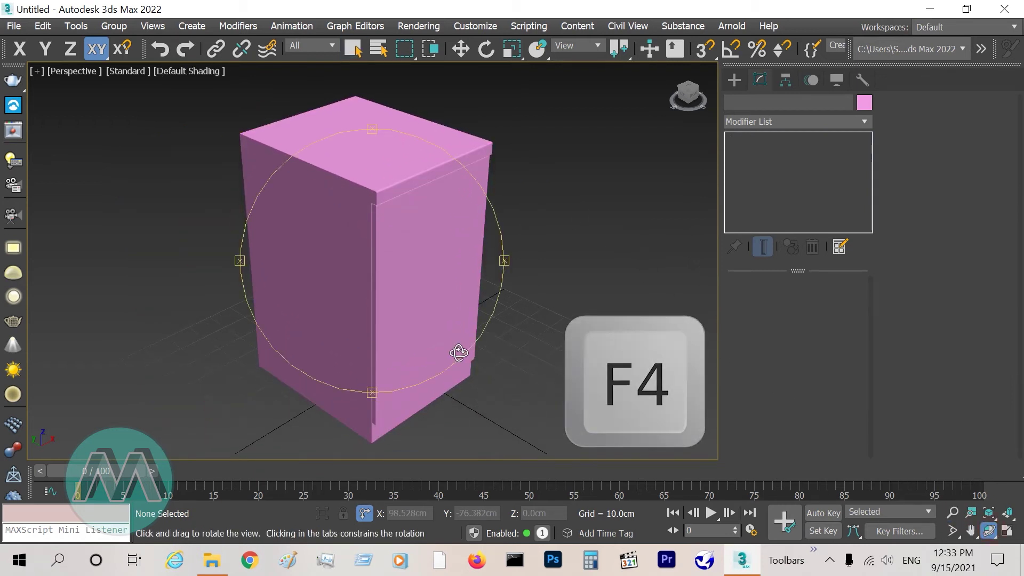
{"action": "mouse_move", "coordinate": [425, 306]}
{"action": "left_mouse_down"}
{"action": "mouse_move", "coordinate": [325, 306]}
{"action": "mouse_move", "coordinate": [294, 286]}
{"action": "mouse_move", "coordinate": [443, 304]}
{"action": "mouse_move", "coordinate": [432, 306]}
{"action": "left_mouse_up"}
{"action": "right_click", "coordinate": [431, 306]}
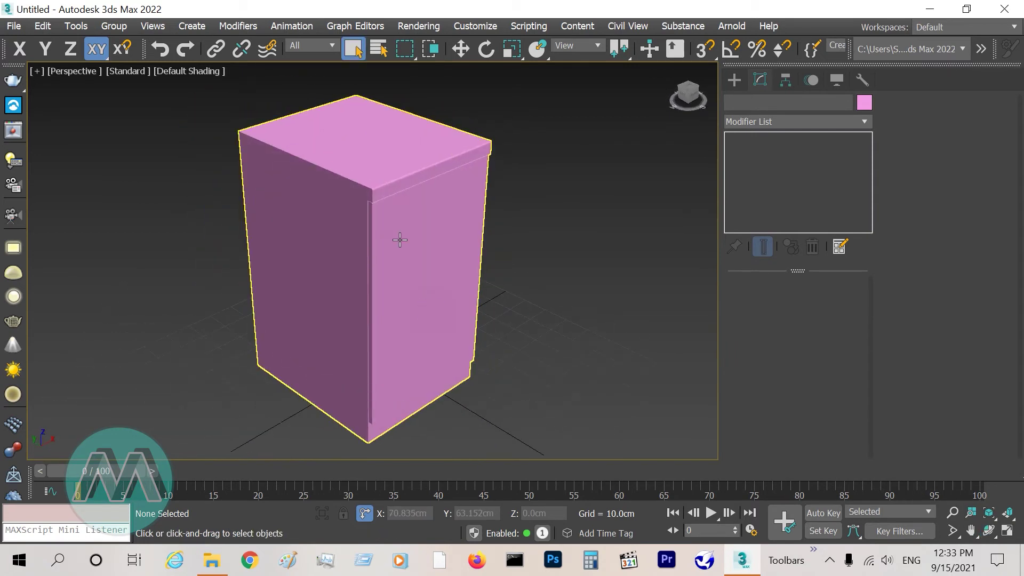
{"action": "left_click", "coordinate": [400, 238]}
{"action": "key", "text": "F4"}
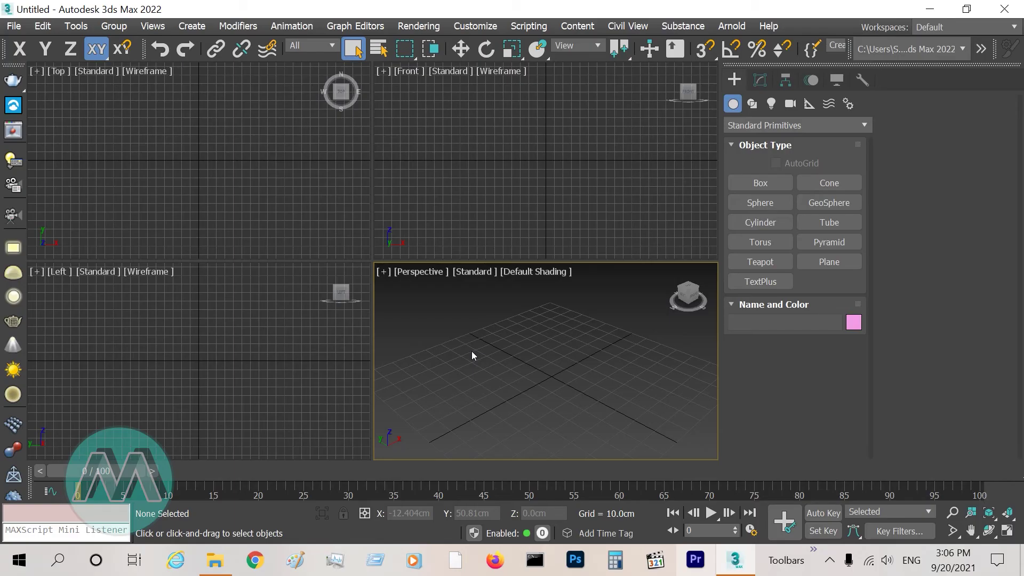
Maximize the Perspective view and drag out a new box
{"action": "key", "text": "alt+w"}
{"action": "left_click", "coordinate": [758, 182]}
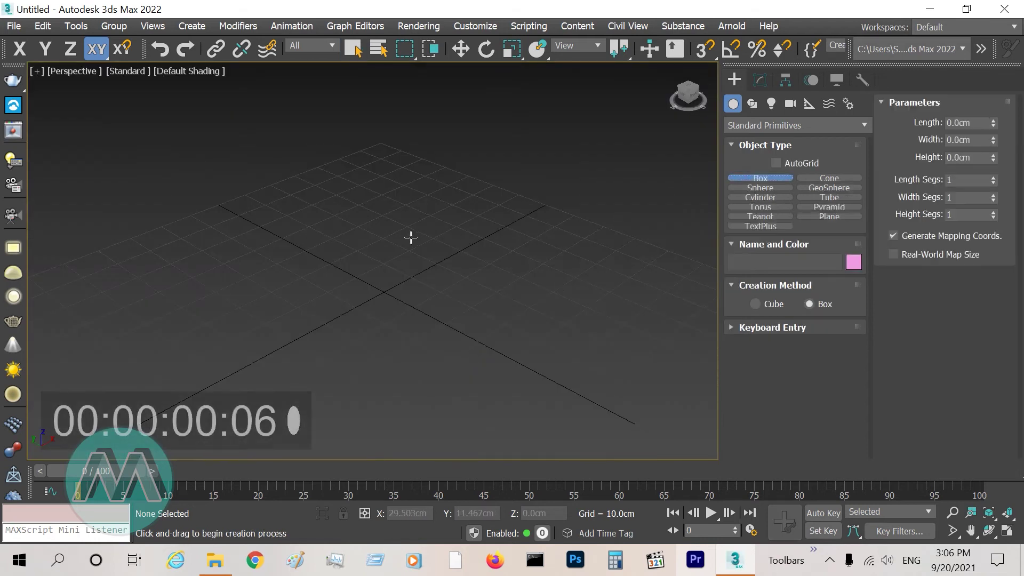
{"action": "left_click_drag", "start_coordinate": [410, 237], "coordinate": [396, 376]}
{"action": "left_click", "coordinate": [397, 336]}
{"action": "right_click", "coordinate": [612, 139]}
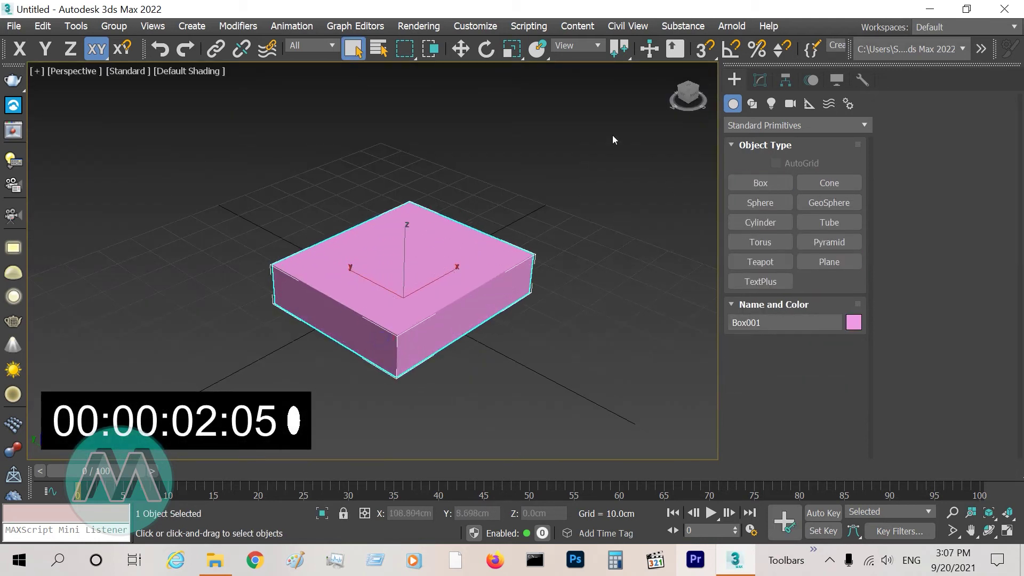
Size the box to Length 58, Width 50, Height 8 cm and show edged faces
{"action": "left_click", "coordinate": [759, 80]}
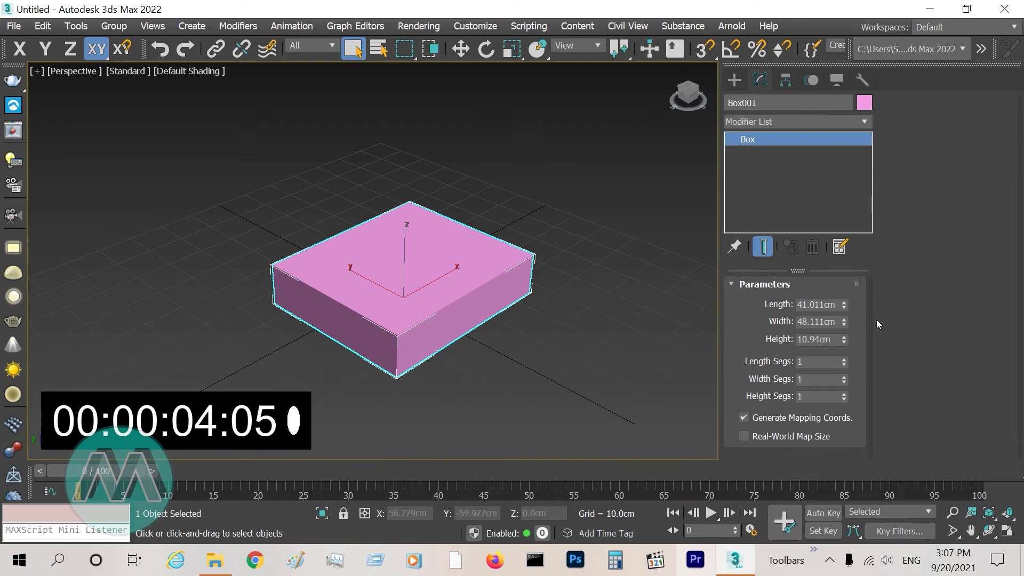
{"action": "double_click", "coordinate": [826, 306]}
{"action": "type", "text": "58"}
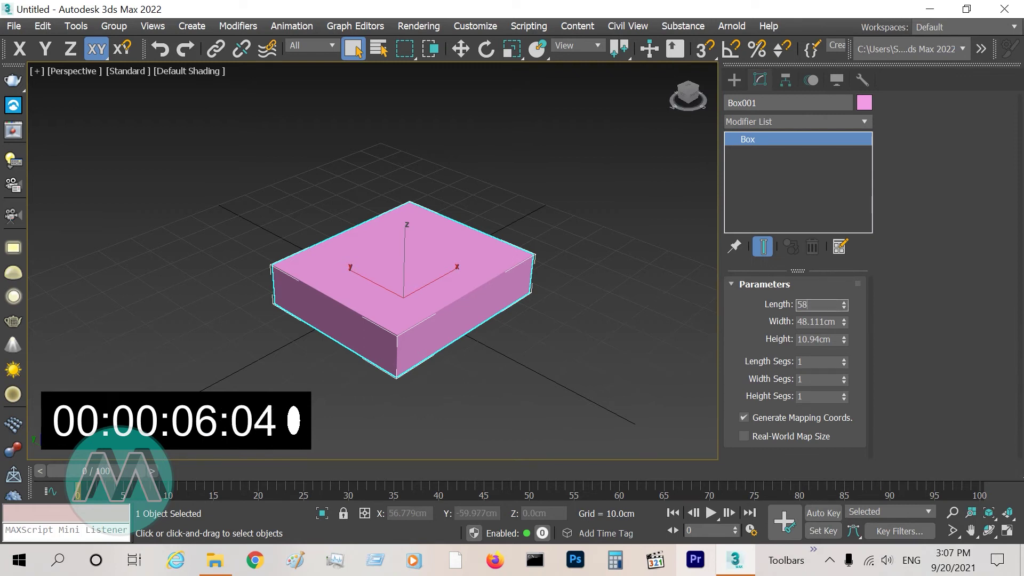
{"action": "key", "text": "Tab"}
{"action": "type", "text": "50"}
{"action": "key", "text": "Tab"}
{"action": "type", "text": "8"}
{"action": "key", "text": "Return"}
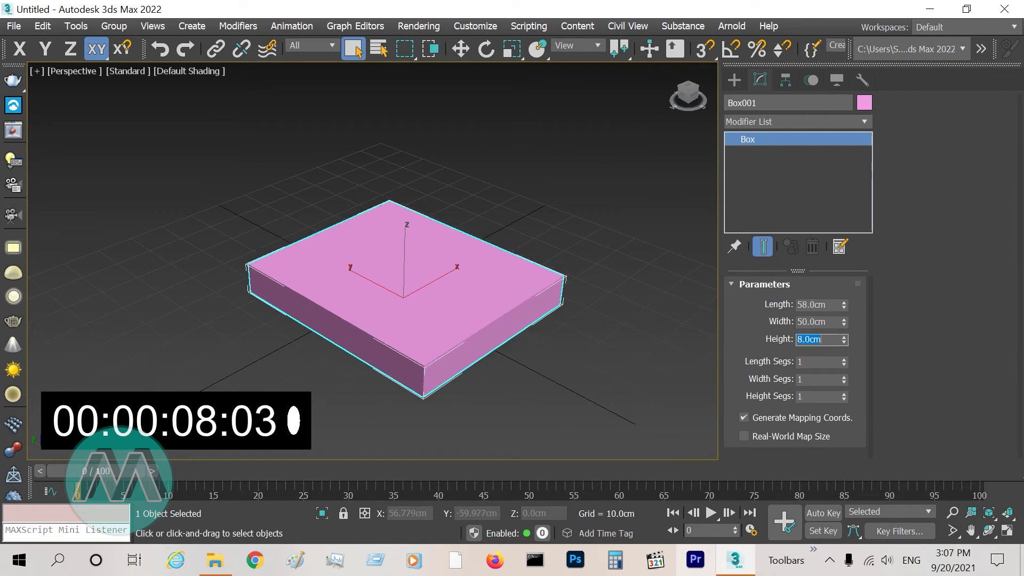
{"action": "key", "text": "F4"}
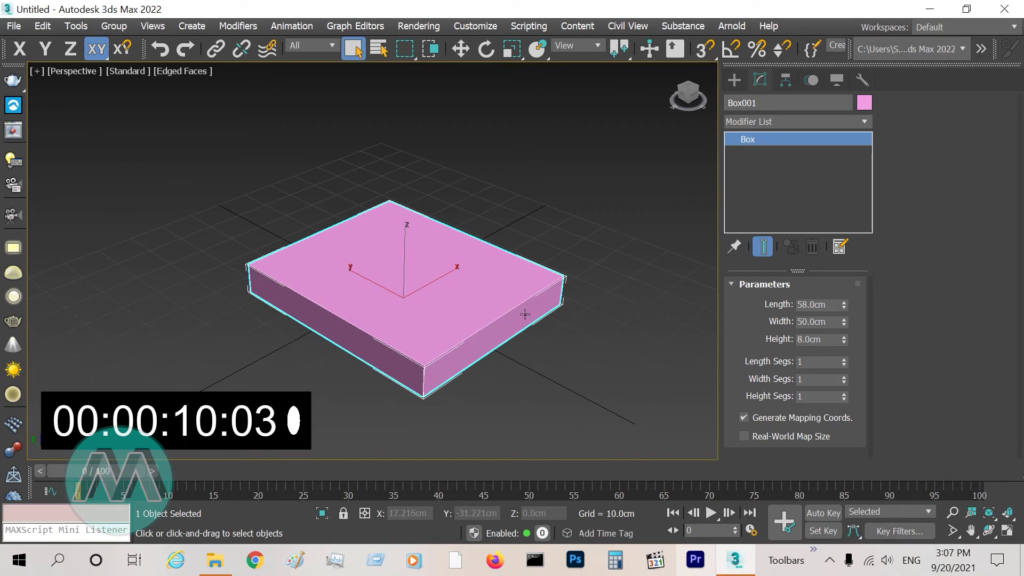
Convert the box to Editable Poly and select its top polygon
{"action": "right_click", "coordinate": [420, 293]}
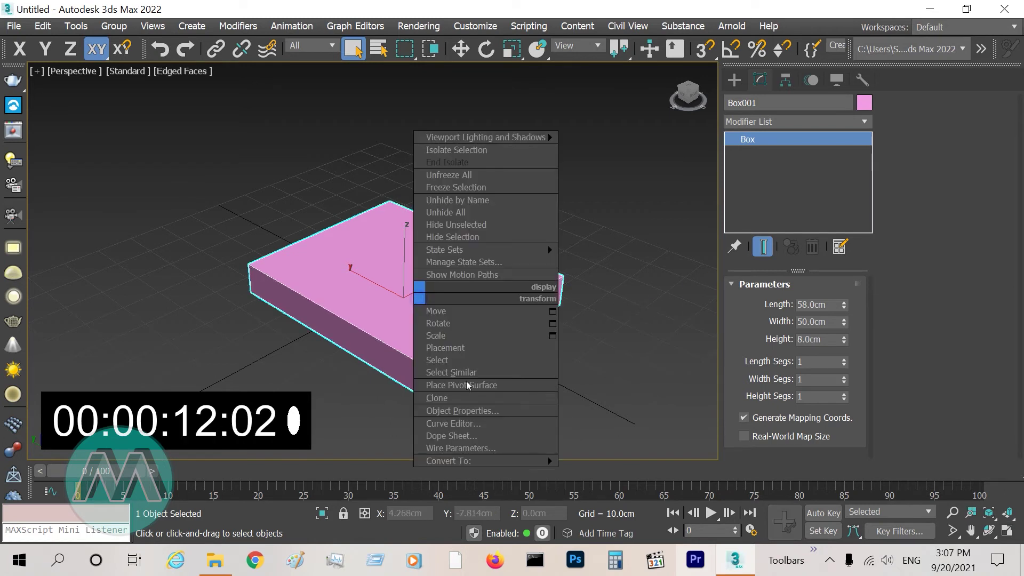
{"action": "mouse_move", "coordinate": [555, 467]}
{"action": "left_click", "coordinate": [616, 473]}
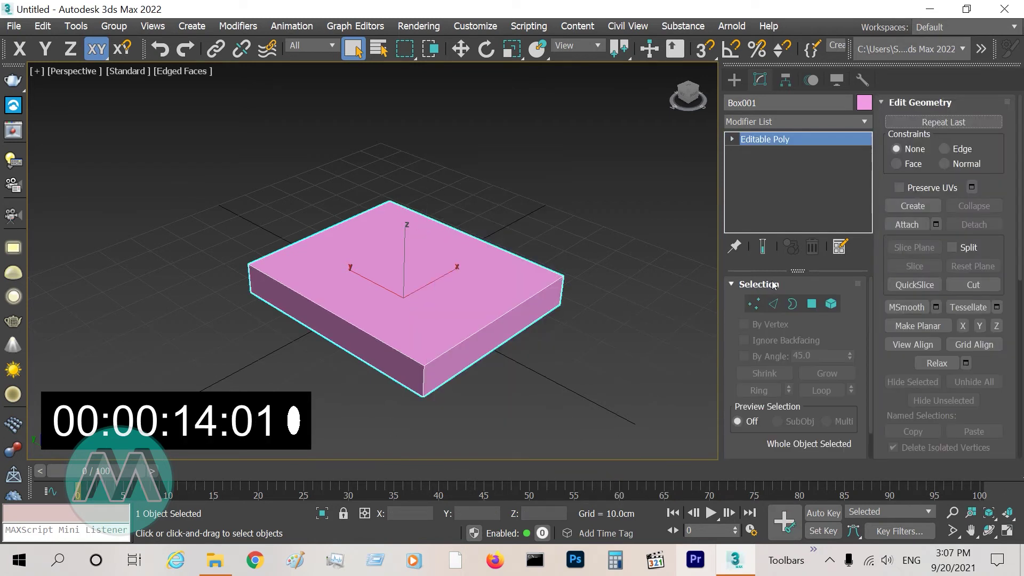
{"action": "left_click", "coordinate": [811, 303]}
{"action": "left_click", "coordinate": [498, 268]}
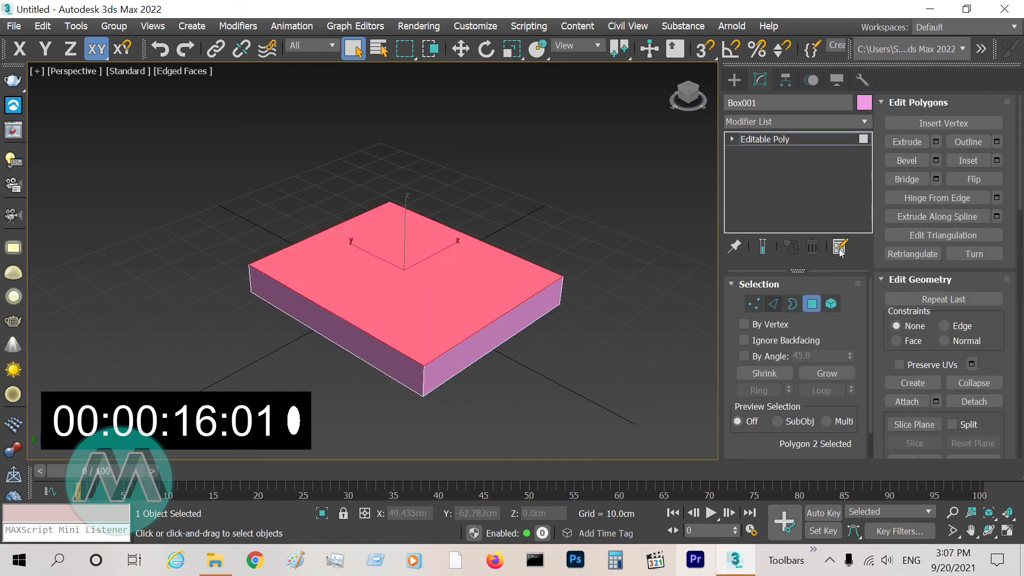
Extrude the top face 79 cm, then add a further 3 cm slab
{"action": "left_click", "coordinate": [935, 142]}
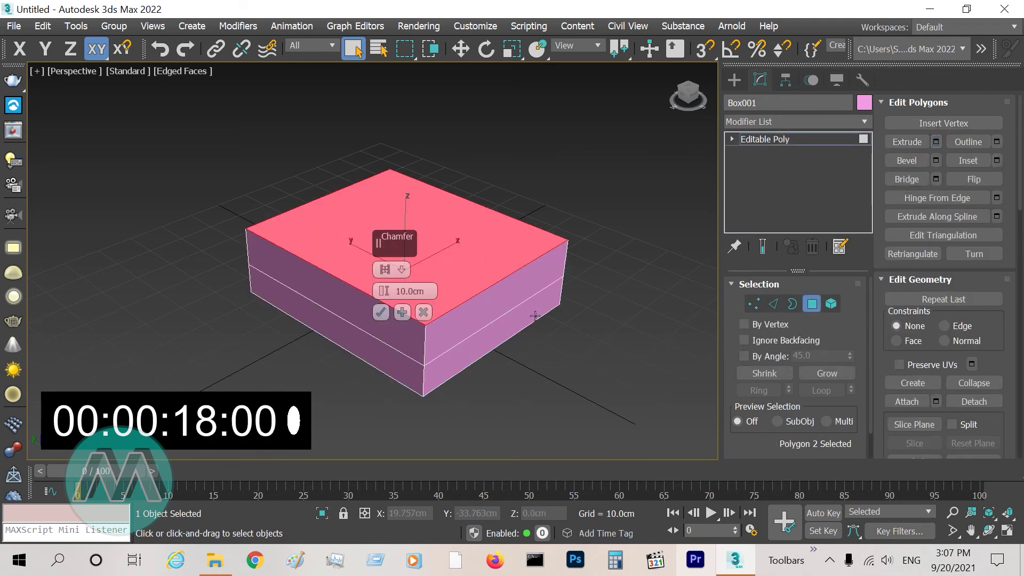
{"action": "type", "text": "79"}
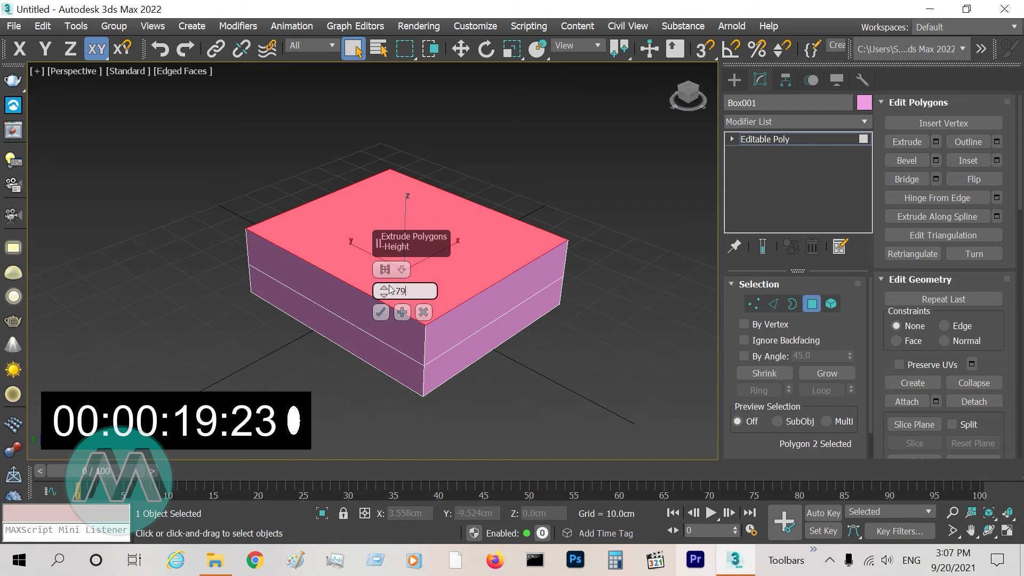
{"action": "key", "text": "Return"}
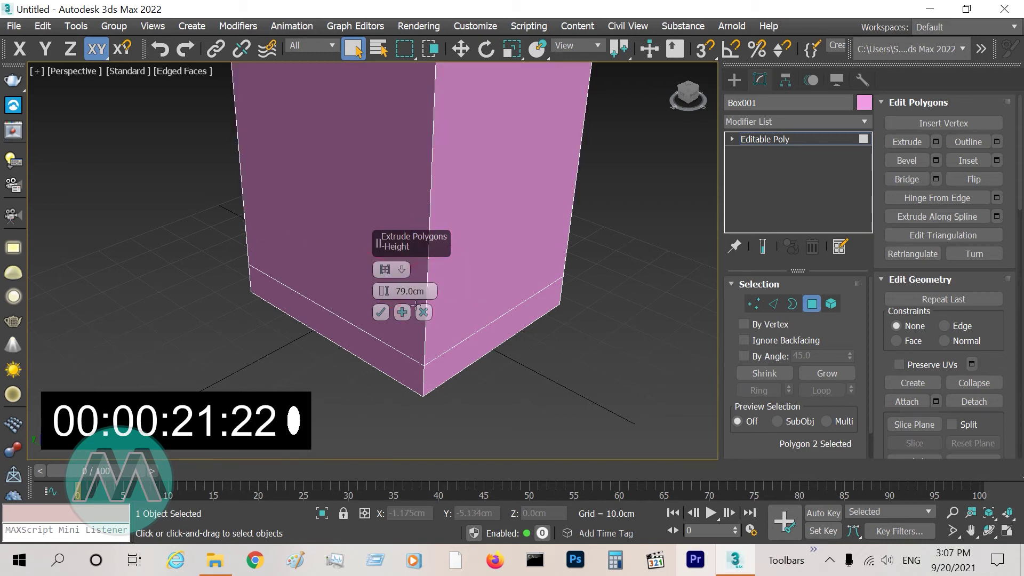
{"action": "double_click", "coordinate": [386, 291]}
{"action": "type", "text": "3"}
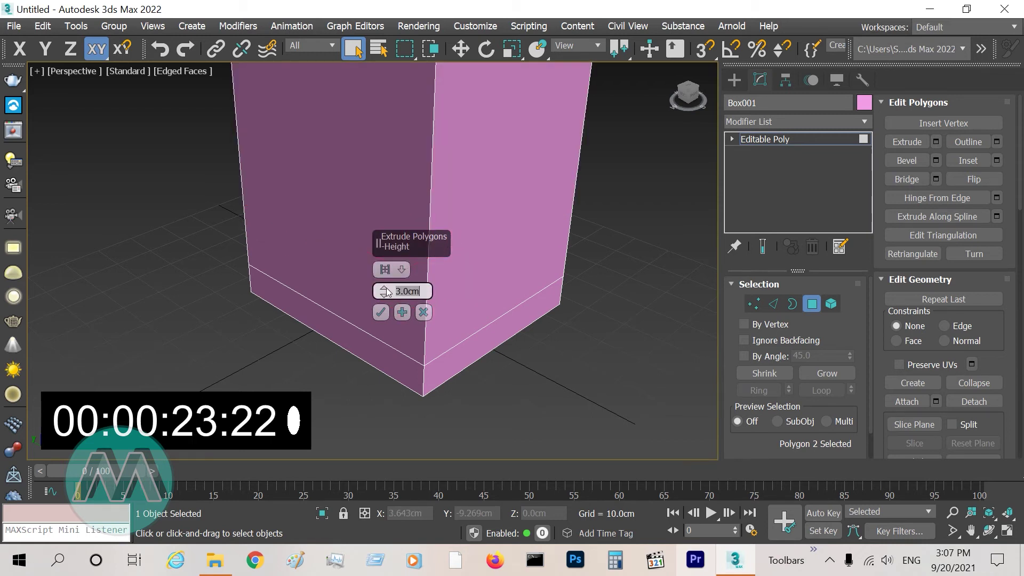
{"action": "left_click", "coordinate": [382, 312]}
{"action": "left_click", "coordinate": [603, 393]}
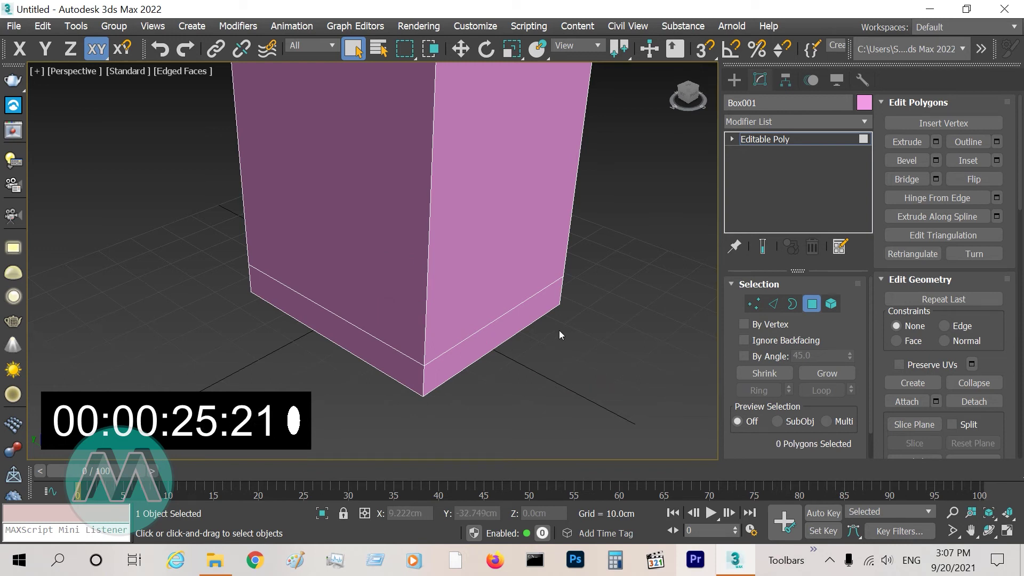
Select the cabinet's front face and inset it 0.3 cm
{"action": "key", "text": "w"}
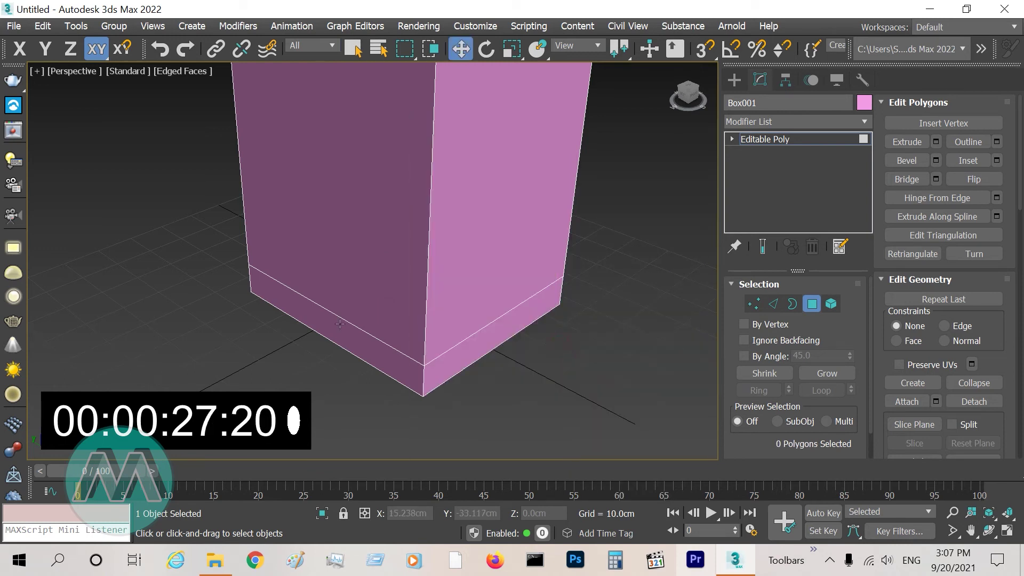
{"action": "key", "text": "z"}
{"action": "scroll", "coordinate": [349, 315], "scroll_direction": "up", "scroll_amount": 3}
{"action": "left_click", "coordinate": [453, 235]}
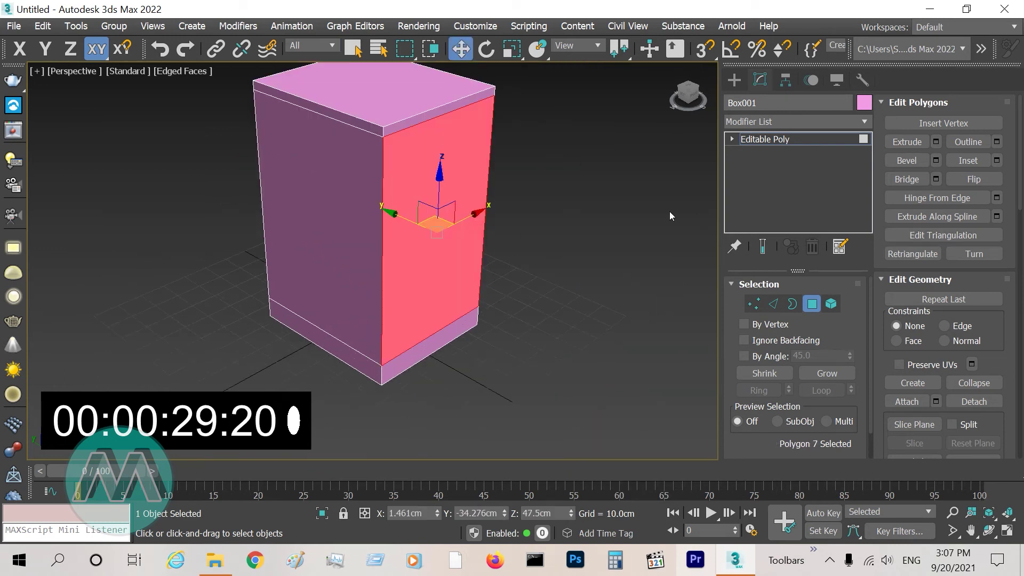
{"action": "left_click", "coordinate": [351, 54]}
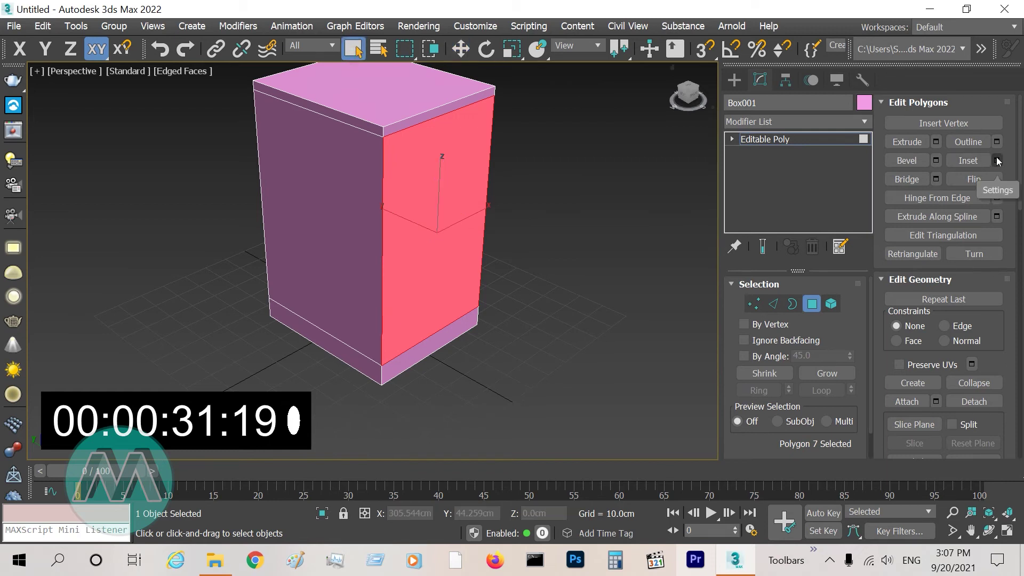
{"action": "key", "text": "shift+e"}
{"action": "left_click", "coordinate": [407, 291]}
{"action": "type", "text": ".3cm"}
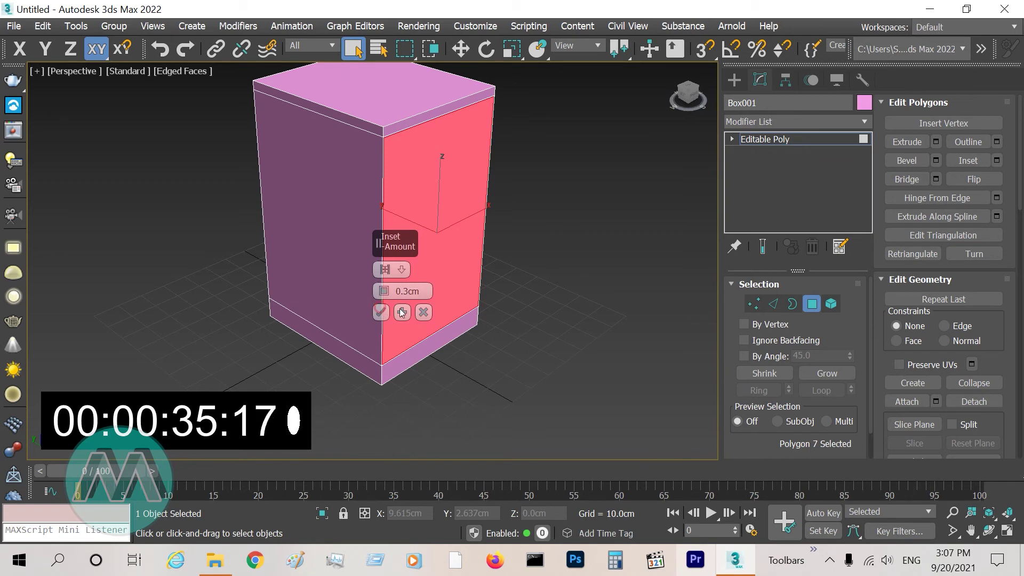
{"action": "left_click", "coordinate": [381, 312]}
Extrude the inset panel 1.5 cm into a raised door
{"action": "left_click", "coordinate": [936, 142]}
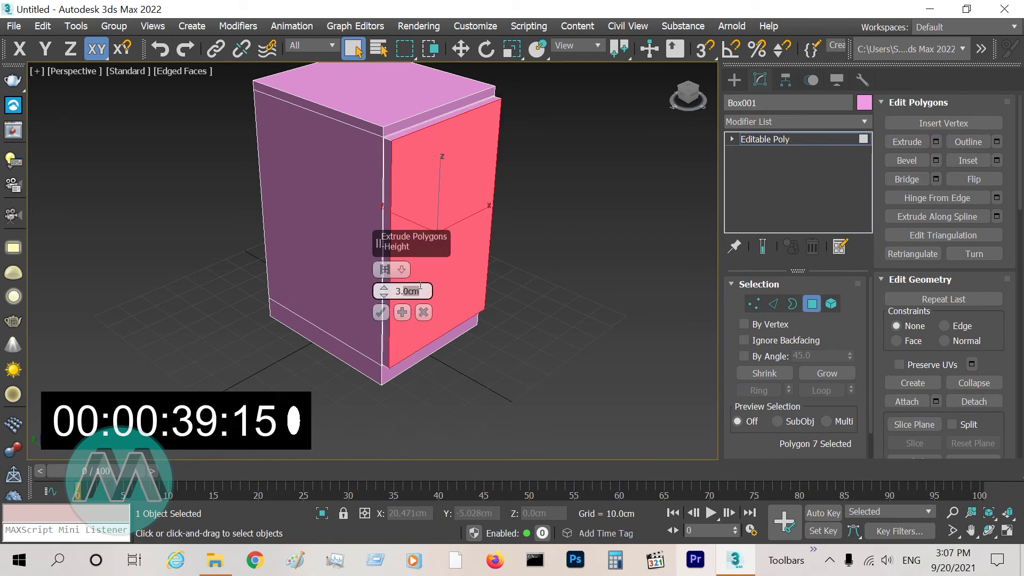
{"action": "left_click", "coordinate": [420, 286]}
{"action": "type", "text": "1.5"}
{"action": "key", "text": "Return"}
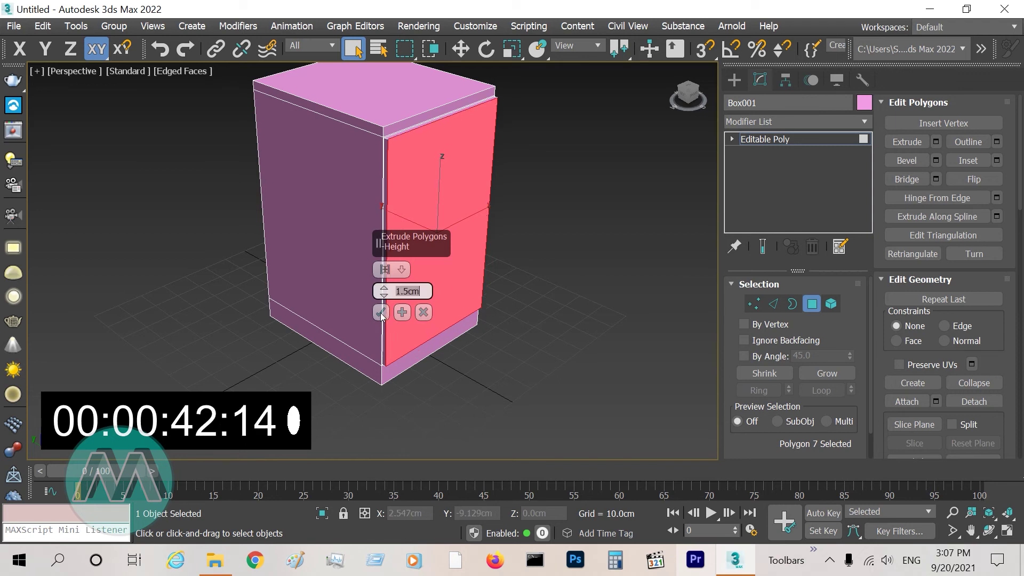
{"action": "left_click", "coordinate": [381, 313]}
{"action": "left_click", "coordinate": [226, 235]}
In Edge mode, select the door panel's front edges from the Top view, then maximize Perspective
{"action": "key", "text": "t"}
{"action": "key", "text": "z"}
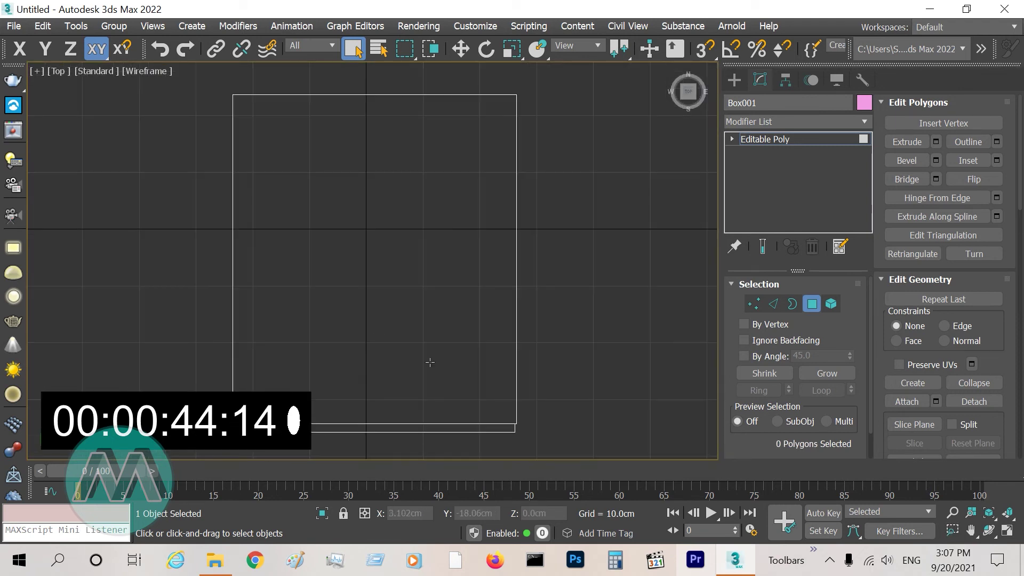
{"action": "left_click", "coordinate": [772, 303]}
{"action": "left_click", "coordinate": [480, 431]}
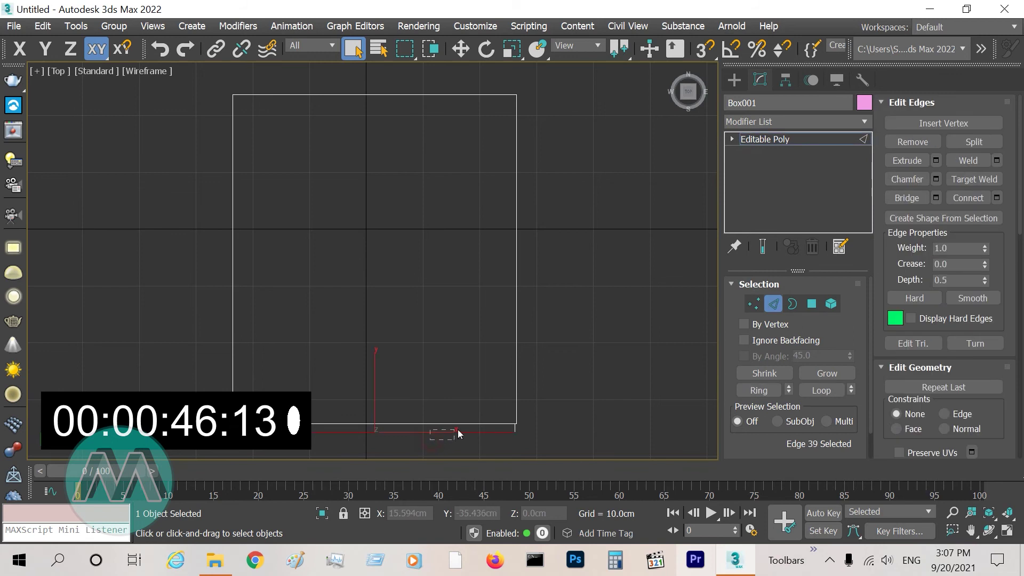
{"action": "key", "text": "alt+w"}
{"action": "right_click", "coordinate": [645, 362]}
{"action": "key", "text": "alt+w"}
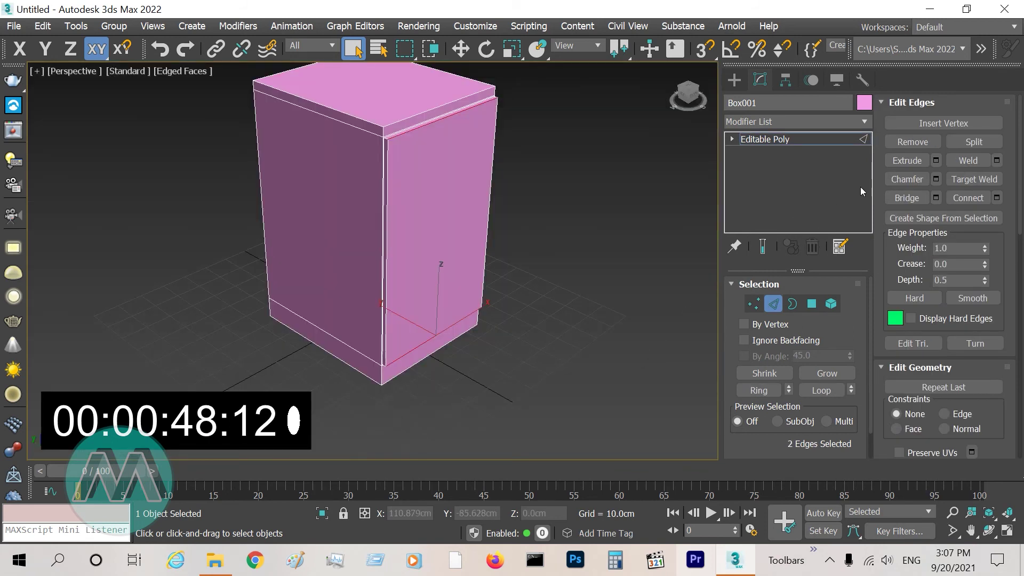
Chamfer the selected door edges 0.3 cm with 3 segments and Smooth Type
{"action": "left_click", "coordinate": [935, 179]}
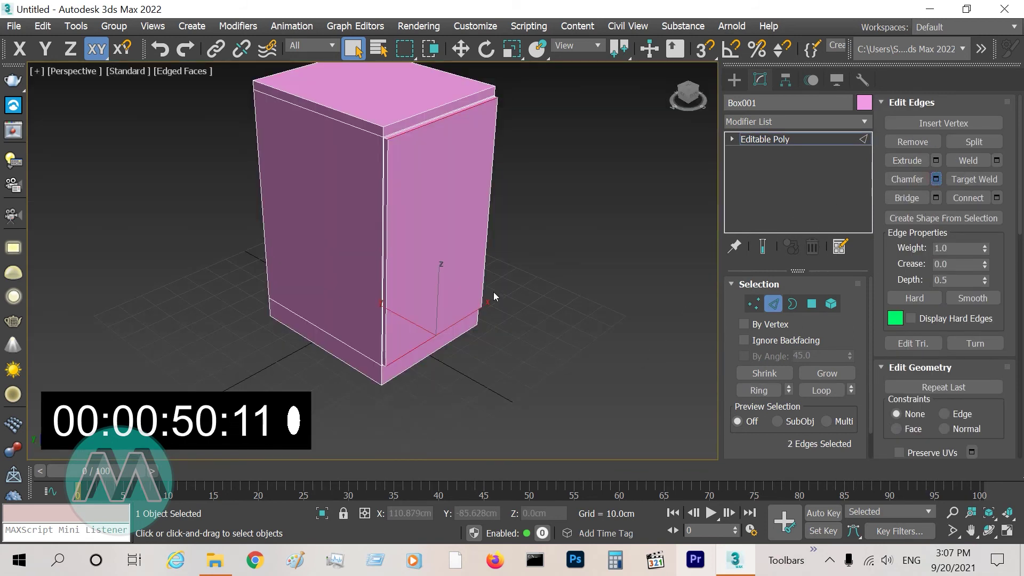
{"action": "type", "text": "."}
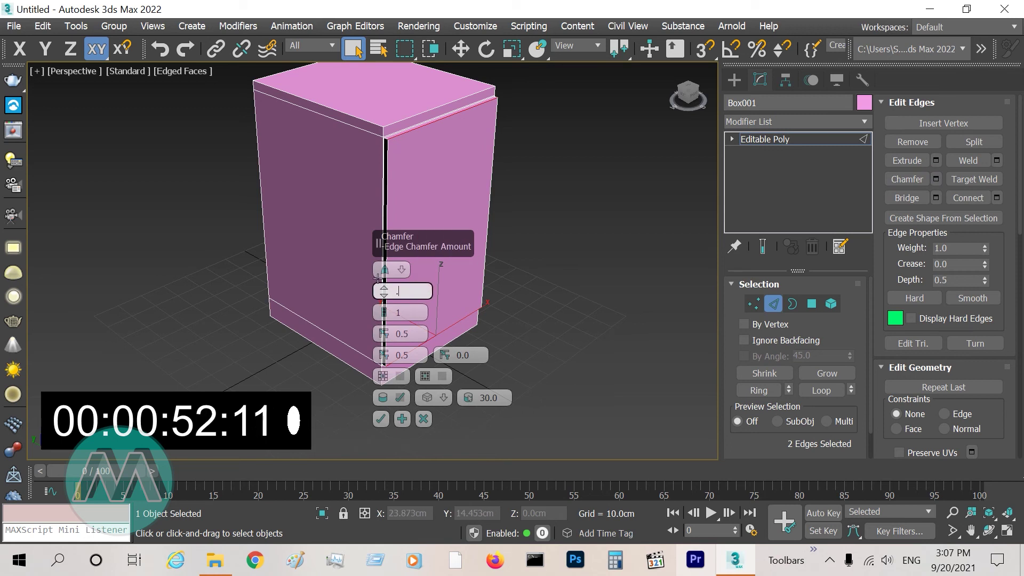
{"action": "type", "text": "3"}
{"action": "key", "text": "Return"}
{"action": "left_click", "coordinate": [399, 313]}
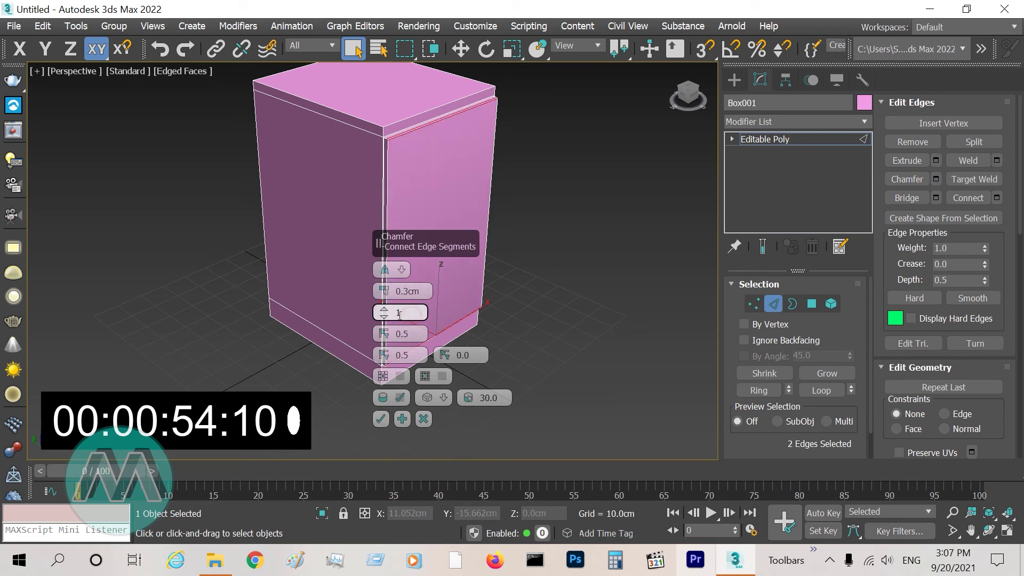
{"action": "type", "text": "3"}
{"action": "key", "text": "Return"}
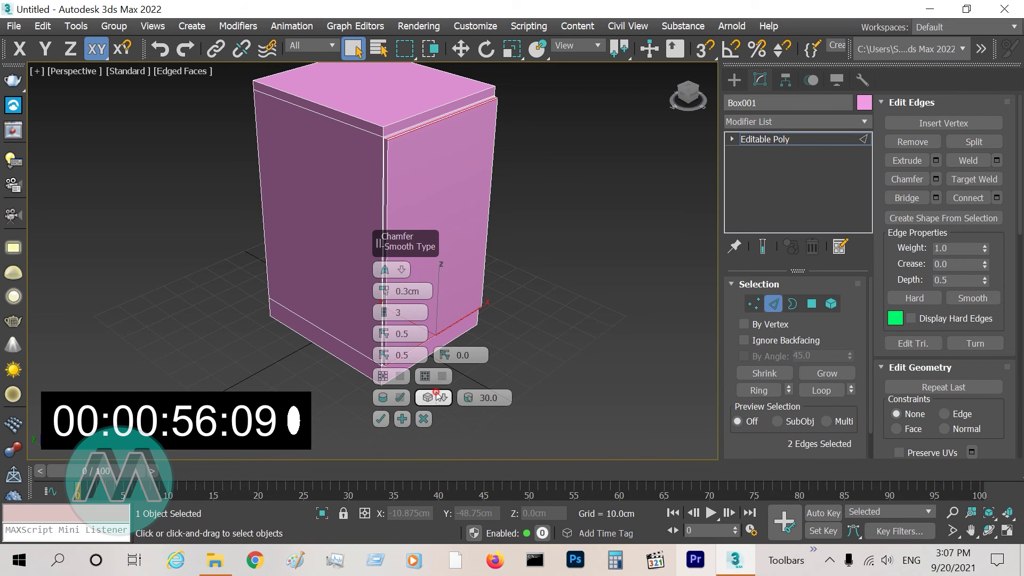
{"action": "left_click", "coordinate": [438, 397]}
{"action": "left_click", "coordinate": [442, 421]}
{"action": "left_click", "coordinate": [380, 419]}
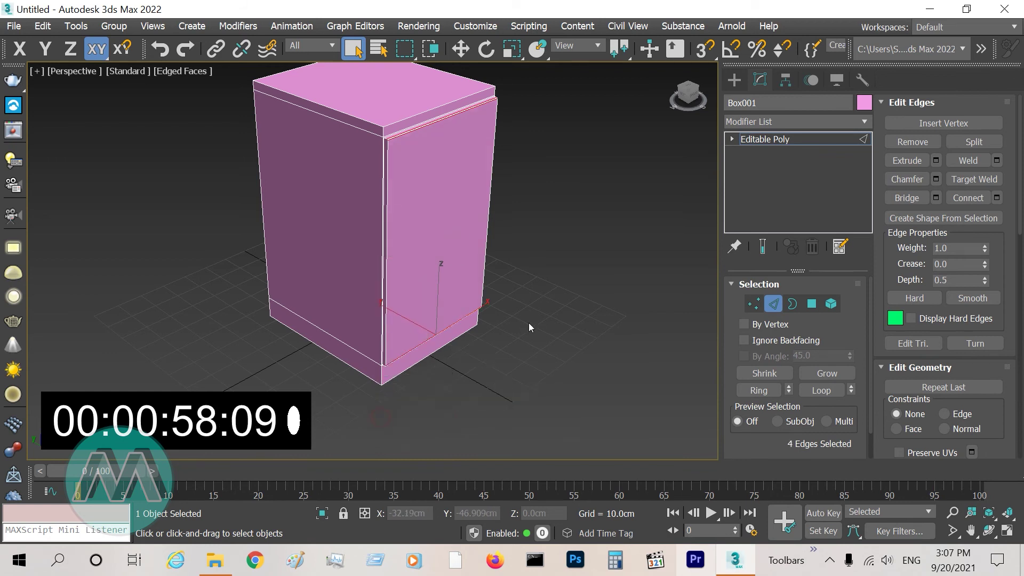
{"action": "left_click", "coordinate": [530, 327]}
Extrude the top slab's front face outward by 2 cm
{"action": "left_click", "coordinate": [812, 304]}
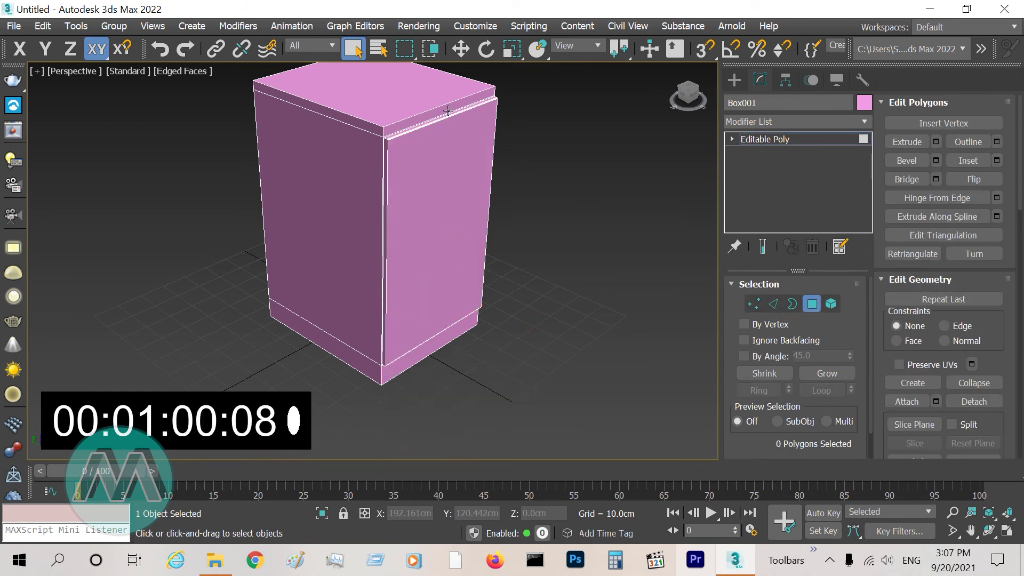
{"action": "left_click", "coordinate": [448, 111]}
{"action": "scroll", "coordinate": [576, 155], "scroll_direction": "up", "scroll_amount": 4}
{"action": "scroll", "coordinate": [581, 192], "scroll_direction": "up", "scroll_amount": 2}
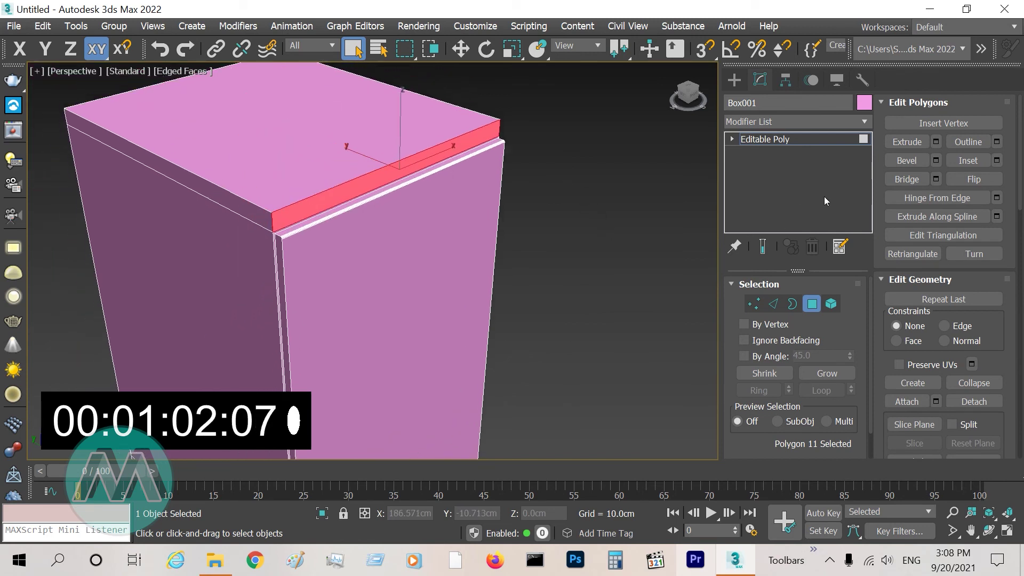
{"action": "left_click", "coordinate": [936, 141]}
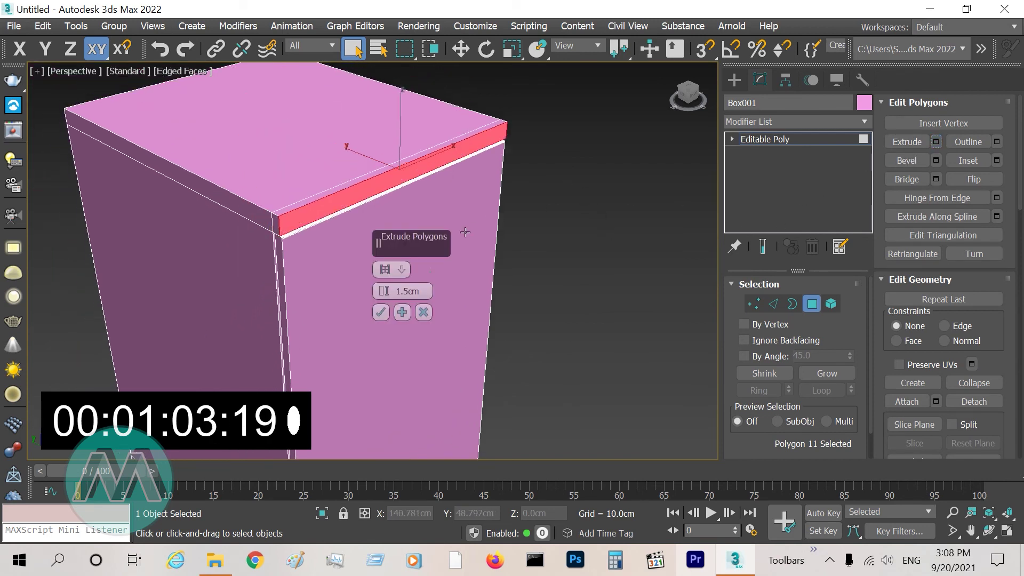
{"action": "double_click", "coordinate": [421, 291]}
{"action": "type", "text": "2"}
{"action": "key", "text": "Return"}
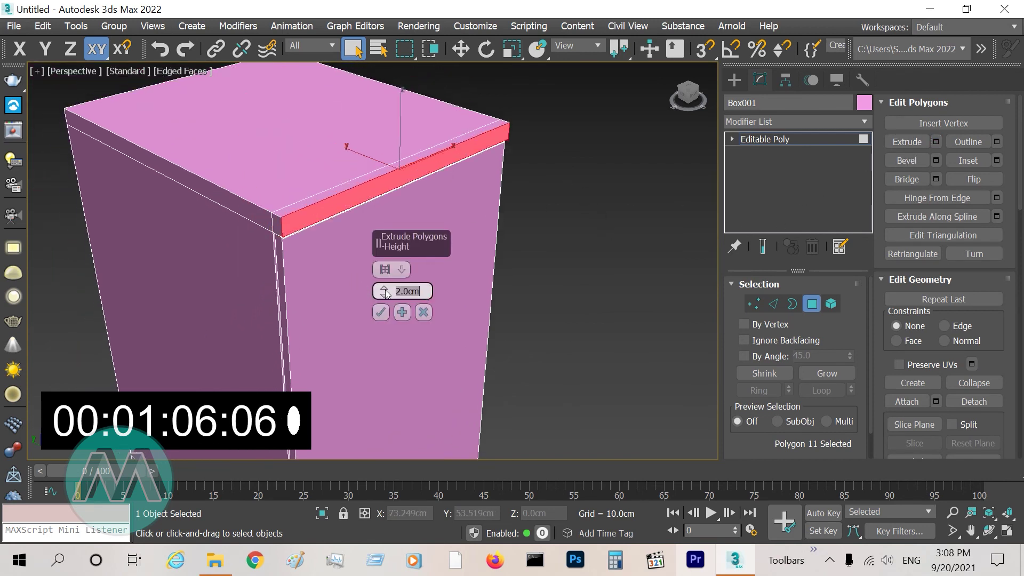
{"action": "left_click", "coordinate": [381, 312]}
Chamfer the extruded strip's upper front edge by 0.5 cm
{"action": "left_click", "coordinate": [773, 304]}
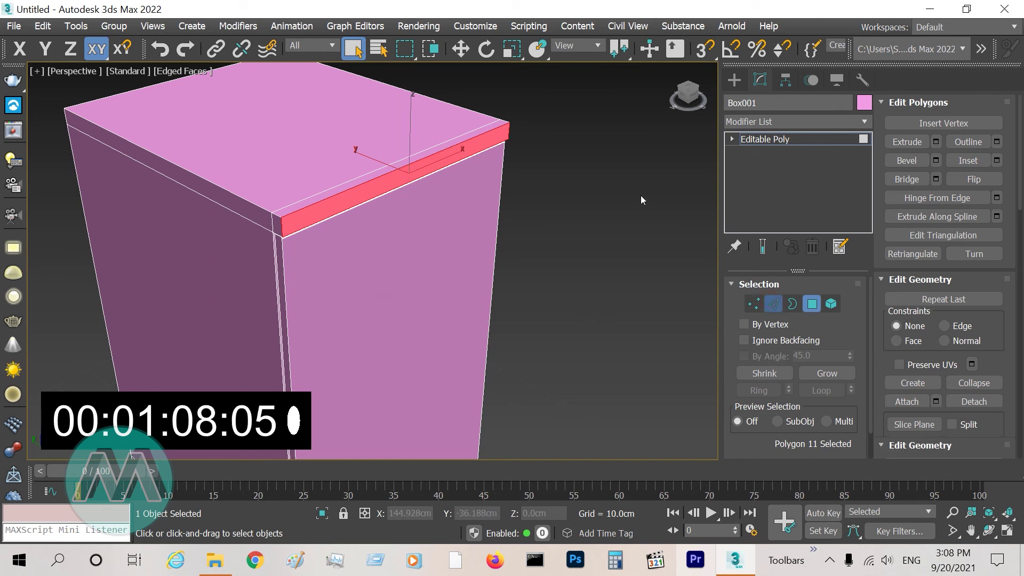
{"action": "left_click", "coordinate": [466, 142]}
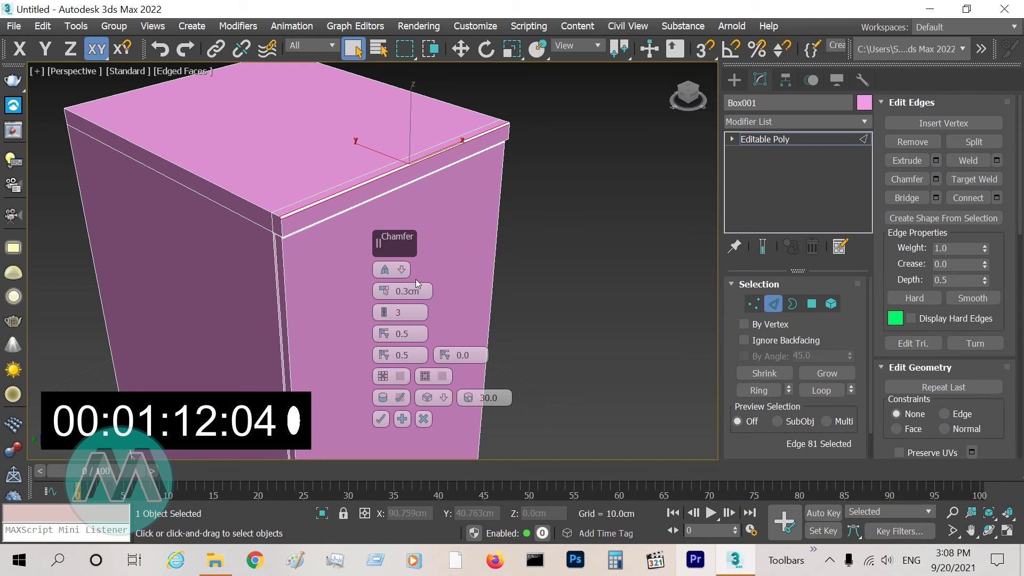
{"action": "type", "text": ".5"}
{"action": "key", "text": "Return"}
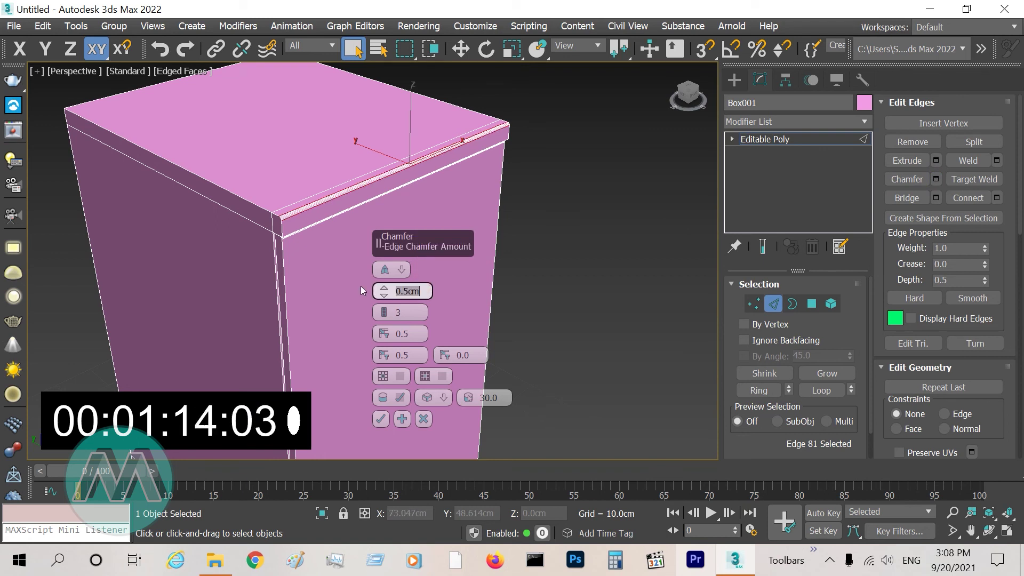
{"action": "left_click", "coordinate": [381, 419]}
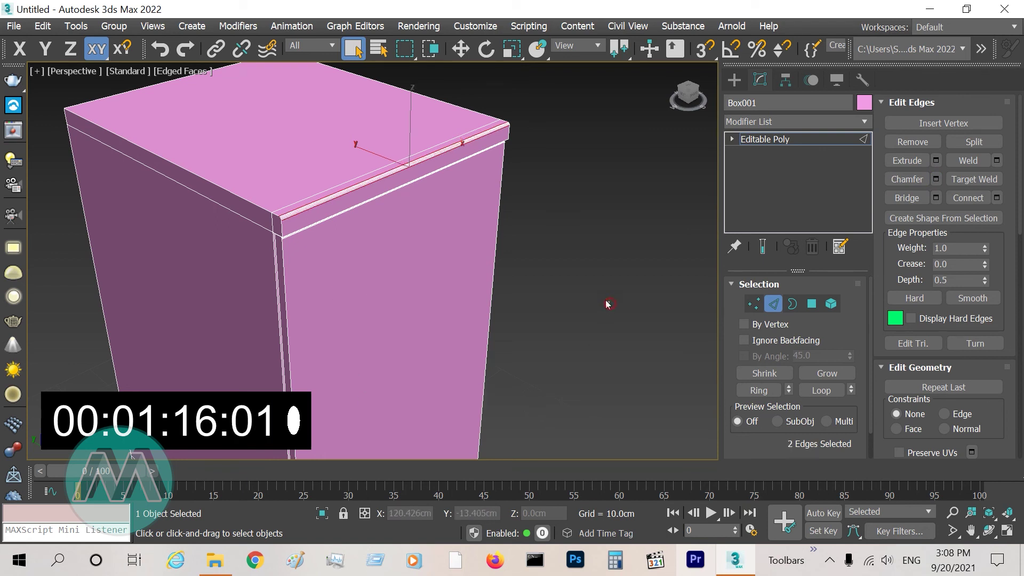
{"action": "left_click", "coordinate": [773, 303]}
Reselect the cabinet, switch to four viewports, Zoom Extents All, and zoom out Perspective slightly
{"action": "left_click", "coordinate": [612, 295]}
{"action": "key", "text": "z"}
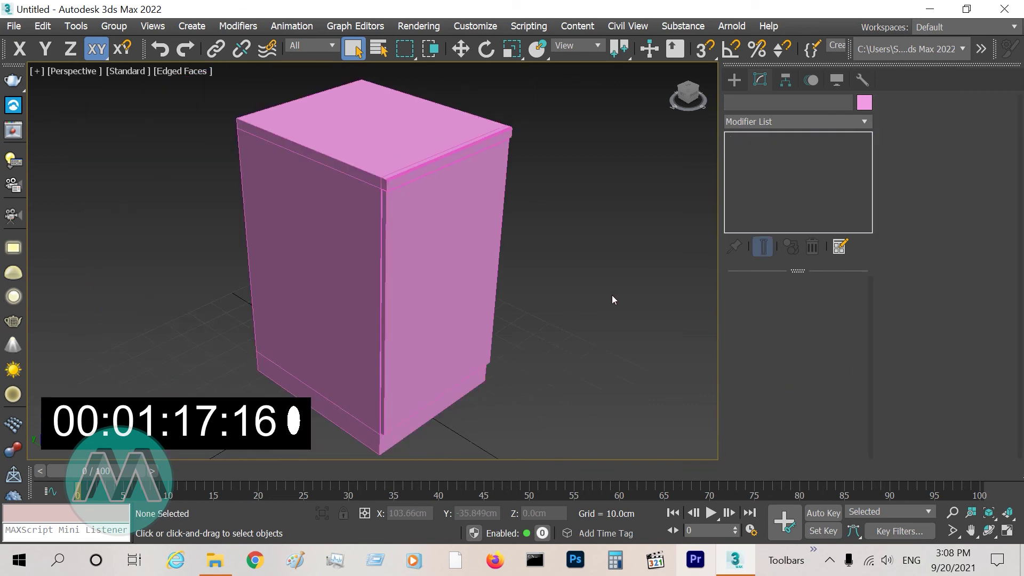
{"action": "key", "text": "ctrl+a"}
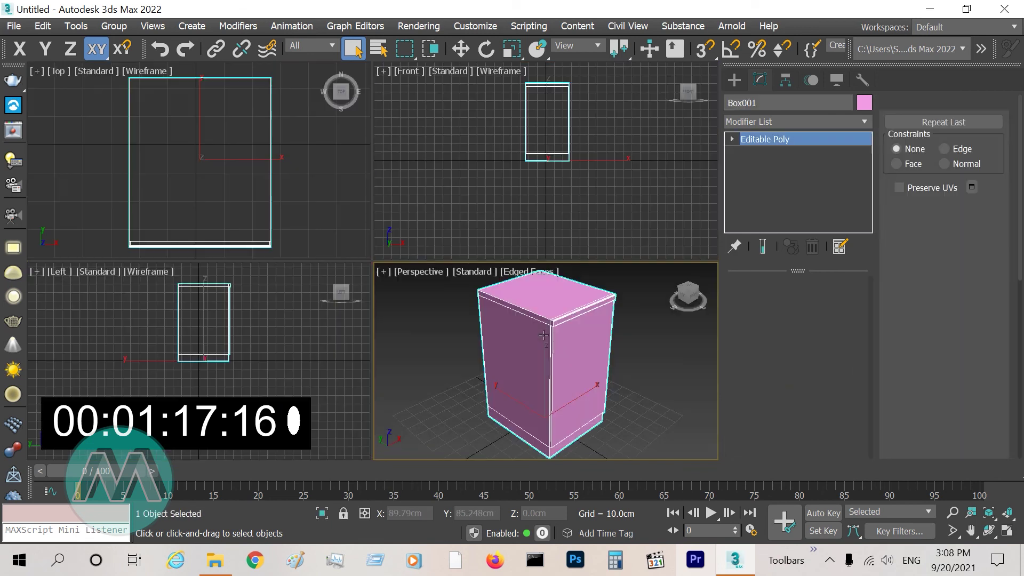
{"action": "key", "text": "alt+w"}
{"action": "left_click", "coordinate": [1006, 512]}
{"action": "left_click", "coordinate": [952, 512]}
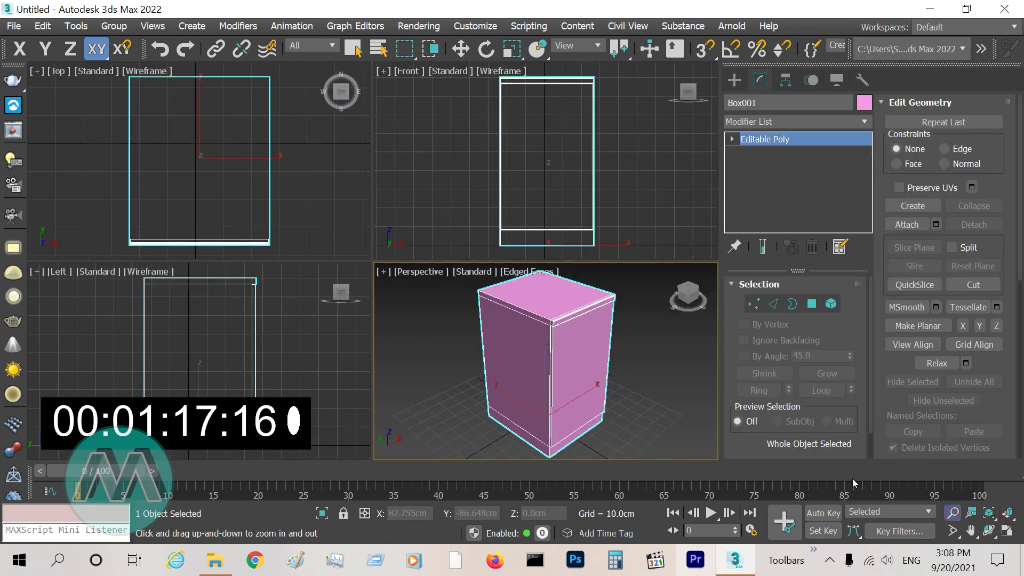
{"action": "left_click_drag", "start_coordinate": [521, 340], "coordinate": [532, 311]}
{"action": "right_click", "coordinate": [647, 370]}
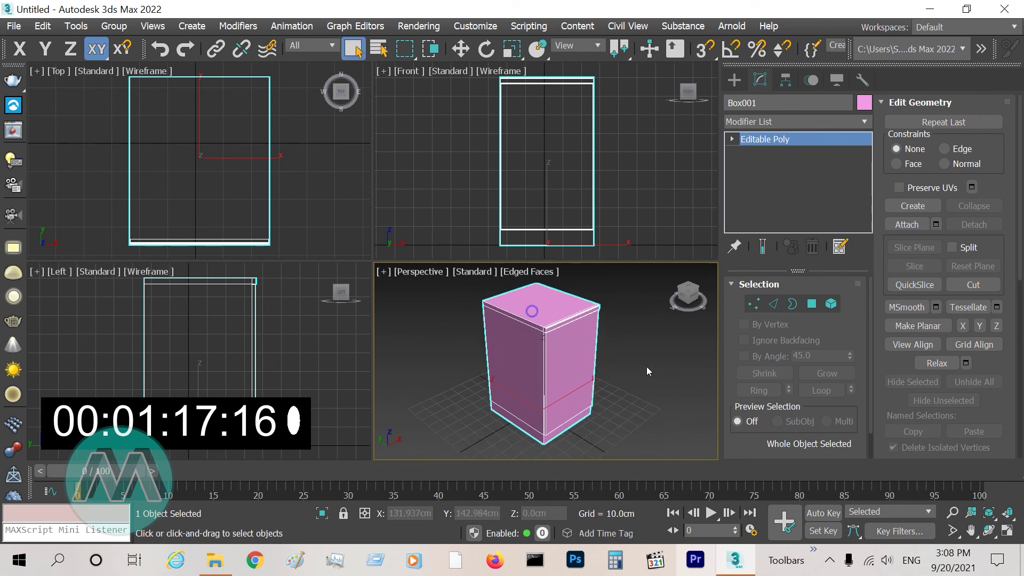